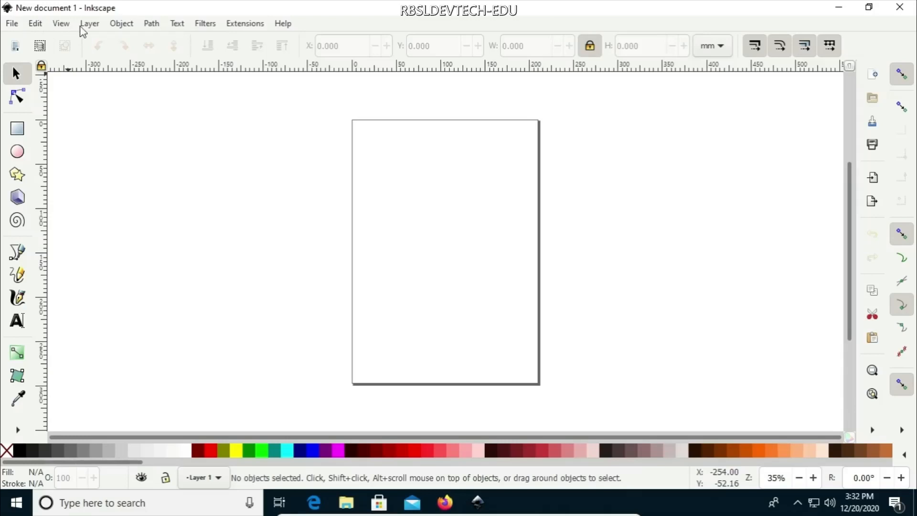
{"action": "left_click", "coordinate": [13, 26]}
{"action": "scroll", "coordinate": [559, 451], "scroll_direction": "right", "scroll_amount": 10}
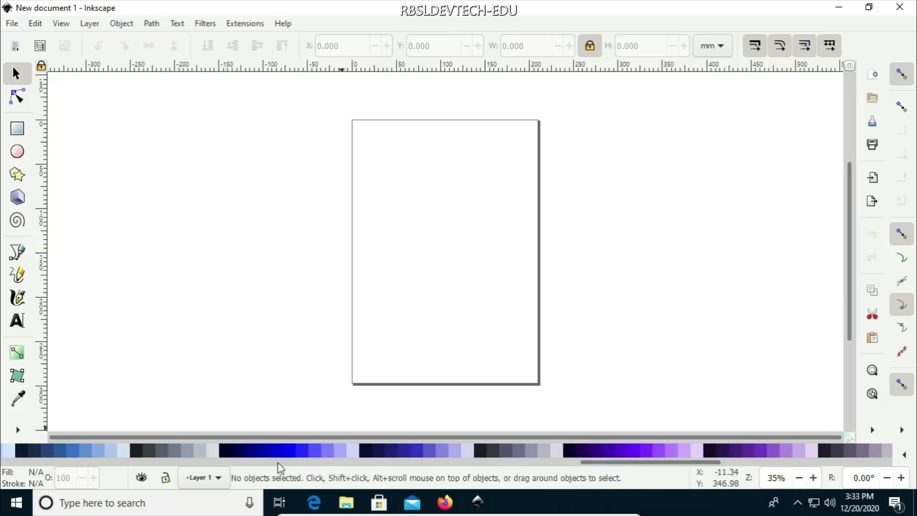
{"action": "left_click_drag", "start_coordinate": [278, 462], "coordinate": [55, 461]}
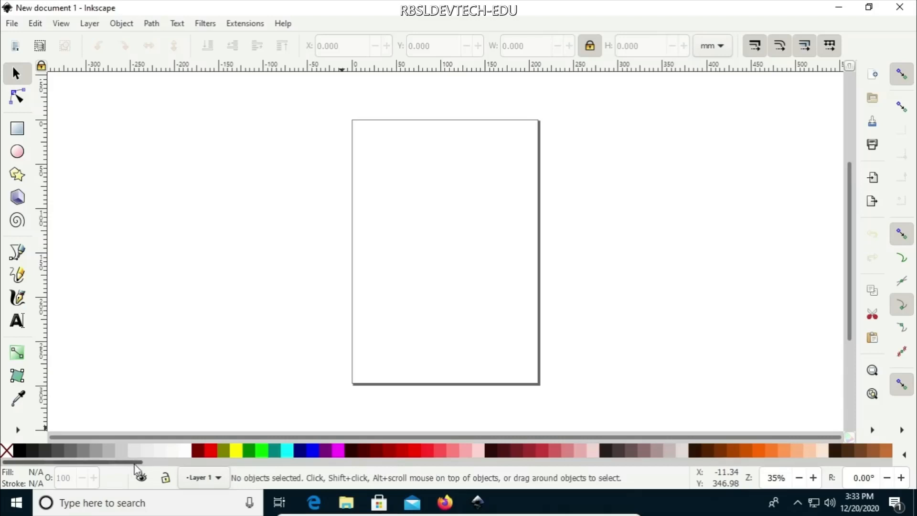
{"action": "mouse_move", "coordinate": [135, 464]}
{"action": "left_mouse_down"}
{"action": "mouse_move", "coordinate": [159, 464]}
{"action": "mouse_move", "coordinate": [131, 462]}
{"action": "left_mouse_up"}
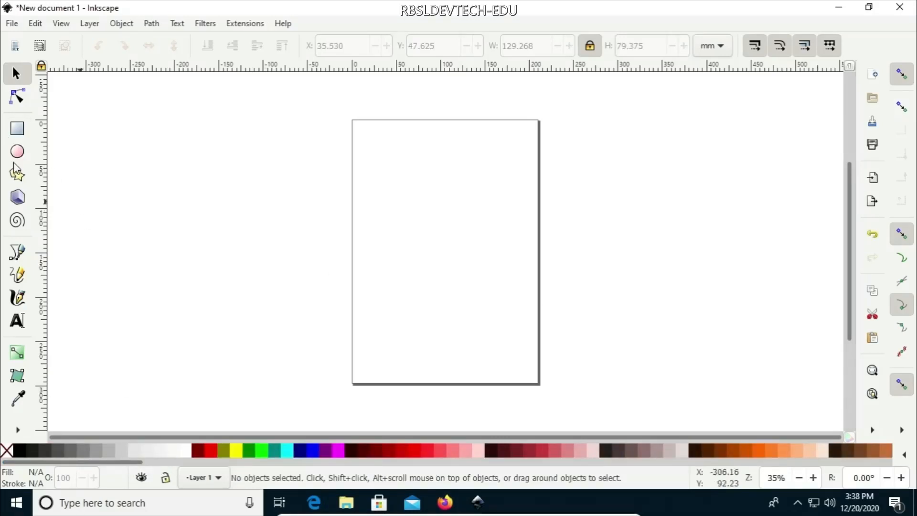
Step: Draw a rectangle about 95 by 60 mm in the upper part of the page and fill it with dark red #800000
{"action": "left_click", "coordinate": [21, 132]}
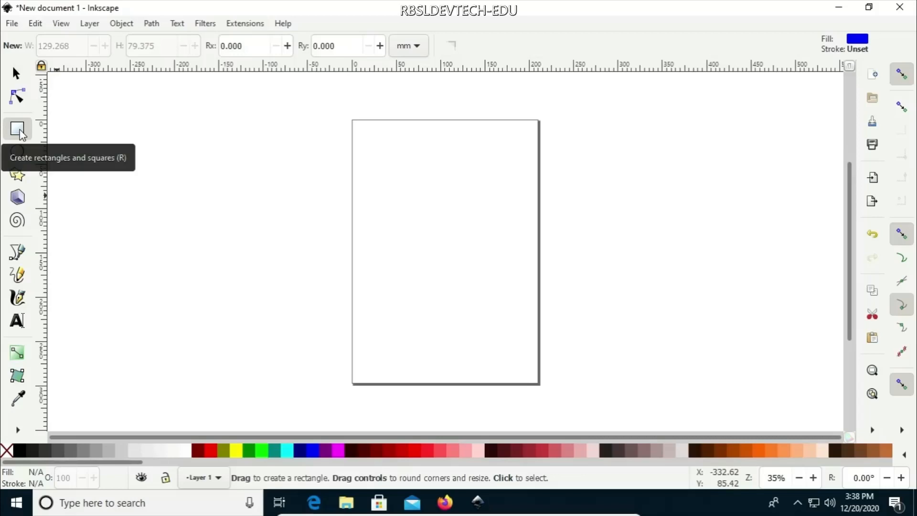
{"action": "left_click_drag", "start_coordinate": [366, 158], "coordinate": [451, 211]}
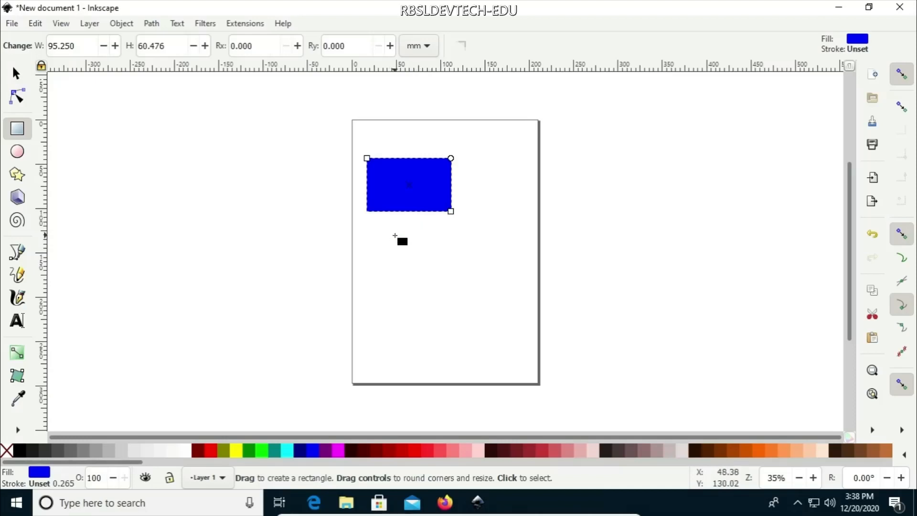
{"action": "left_click", "coordinate": [249, 451]}
{"action": "left_click", "coordinate": [262, 451]}
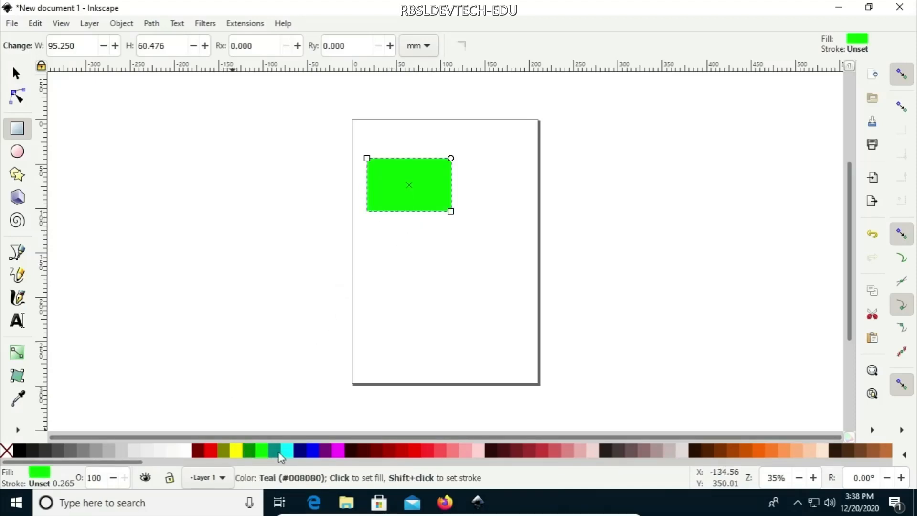
{"action": "left_click", "coordinate": [280, 452]}
{"action": "left_click", "coordinate": [300, 451]}
{"action": "left_click", "coordinate": [338, 451]}
{"action": "left_click", "coordinate": [376, 452]}
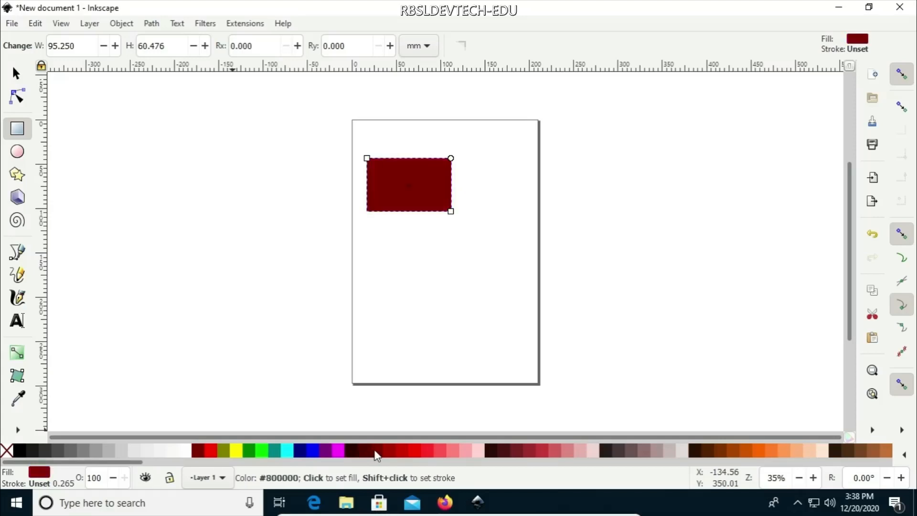
{"action": "left_click_drag", "start_coordinate": [375, 451], "coordinate": [858, 180]}
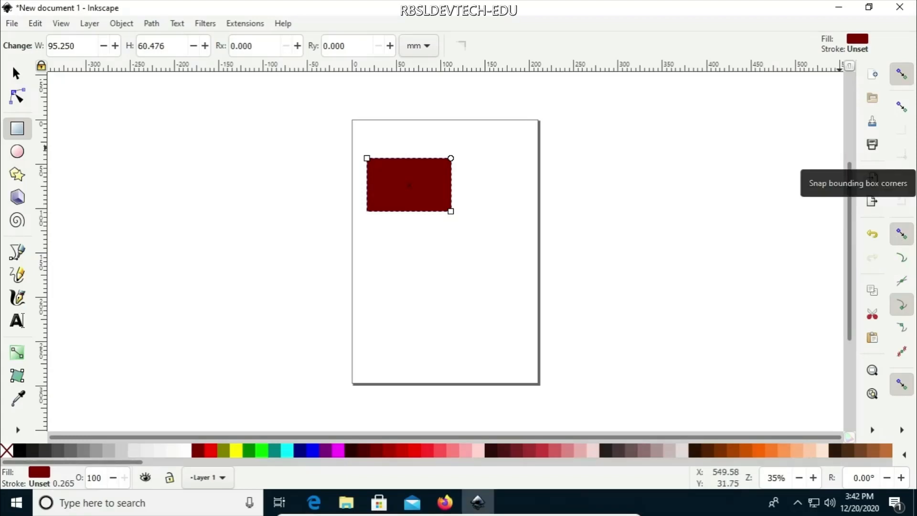
Step: Open the Fill and Stroke settings for the selected rectangle
{"action": "left_click", "coordinate": [123, 25]}
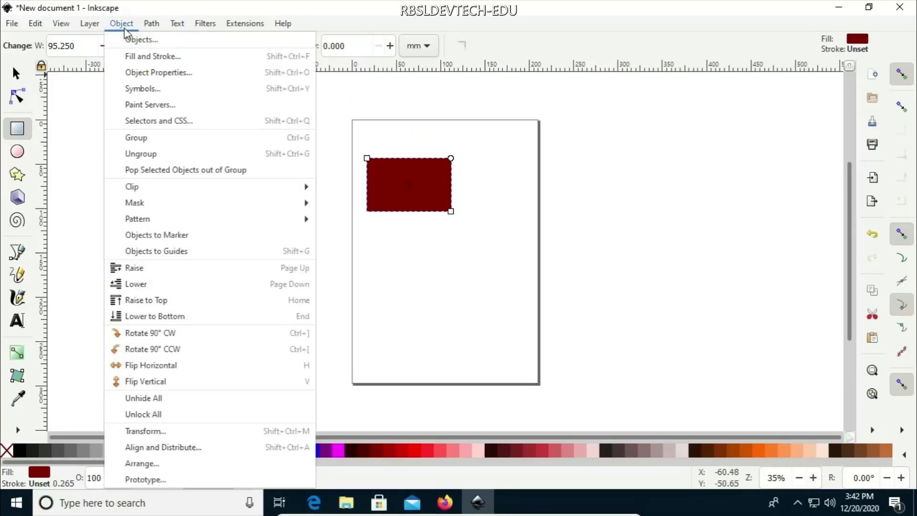
{"action": "mouse_move", "coordinate": [145, 32]}
{"action": "mouse_move", "coordinate": [95, 28]}
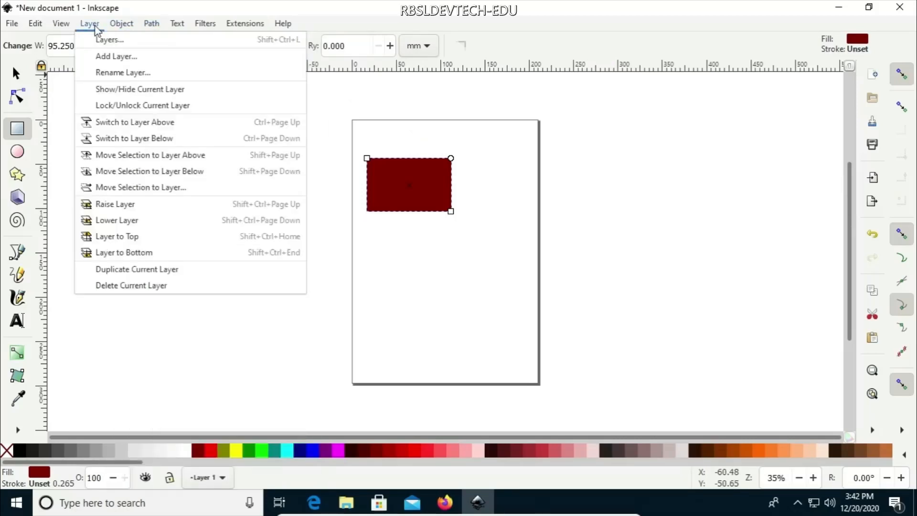
{"action": "mouse_move", "coordinate": [66, 31]}
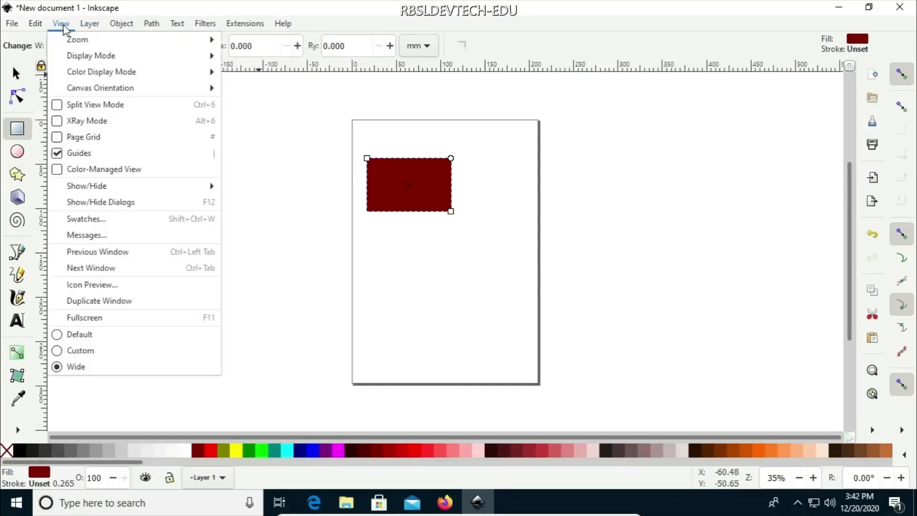
{"action": "mouse_move", "coordinate": [179, 33]}
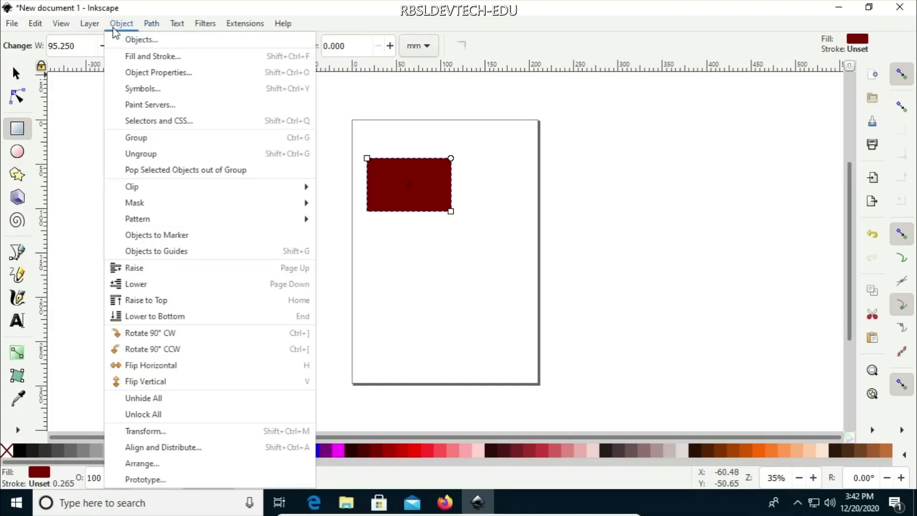
{"action": "left_click", "coordinate": [130, 56]}
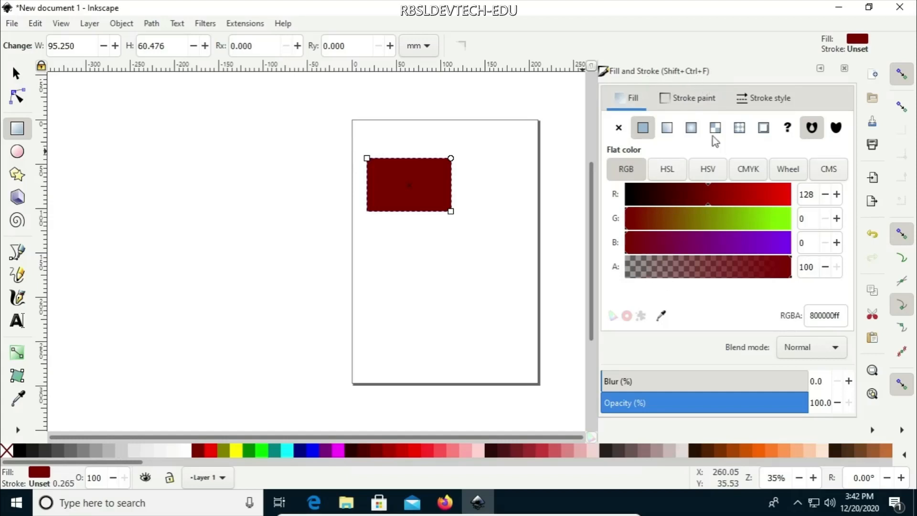
Step: Collapse the Fill and Stroke dialog to its docked label and expand it again
{"action": "left_click", "coordinate": [821, 69]}
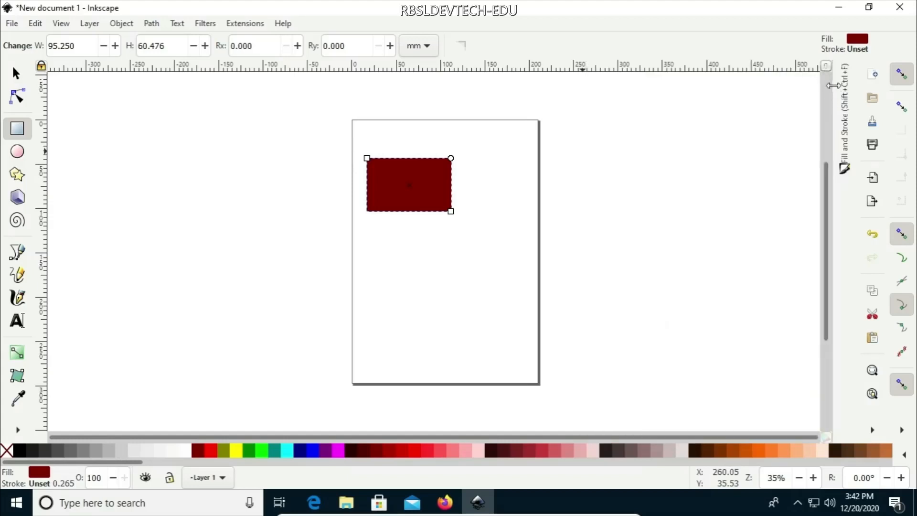
{"action": "left_click", "coordinate": [845, 100]}
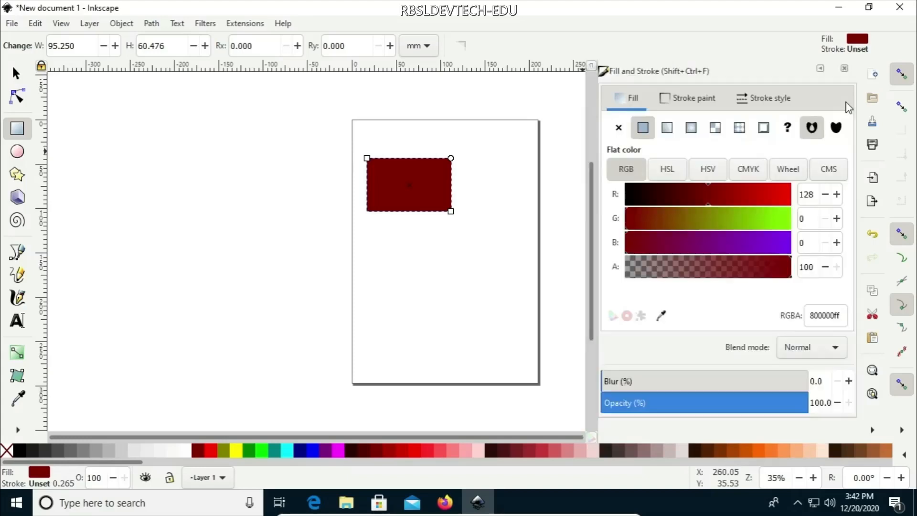
{"action": "left_click", "coordinate": [823, 70]}
{"action": "left_click", "coordinate": [844, 104]}
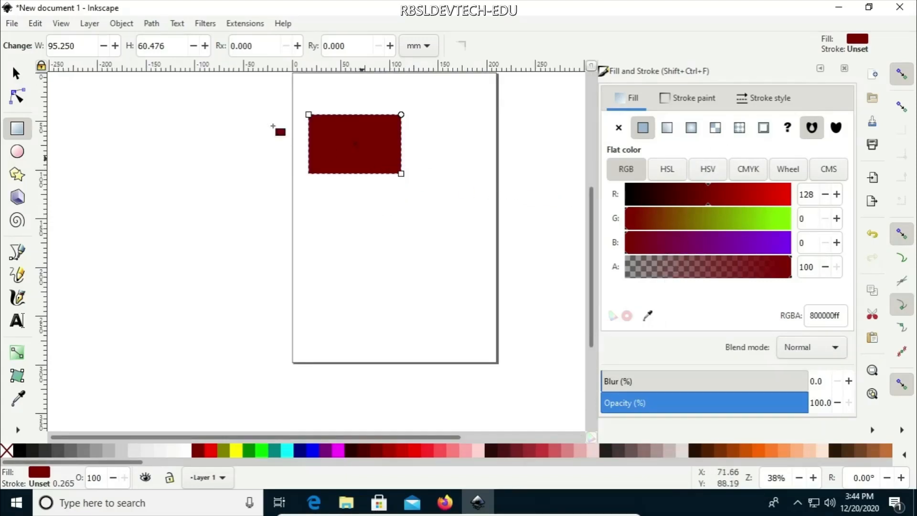
Step: Deselect the rectangle and open Object Properties to examine it alongside the Fill and Stroke dialog
{"action": "left_click", "coordinate": [238, 143]}
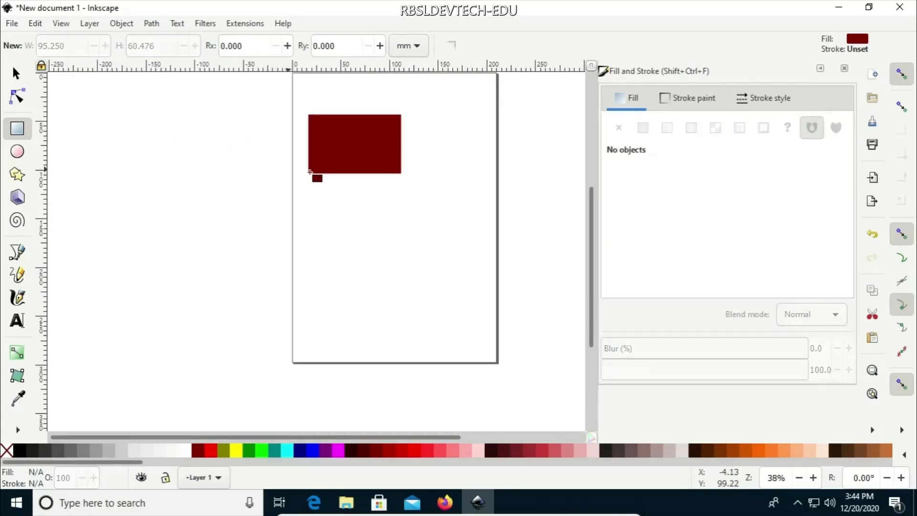
{"action": "scroll", "coordinate": [341, 236], "scroll_direction": "up", "scroll_amount": 10}
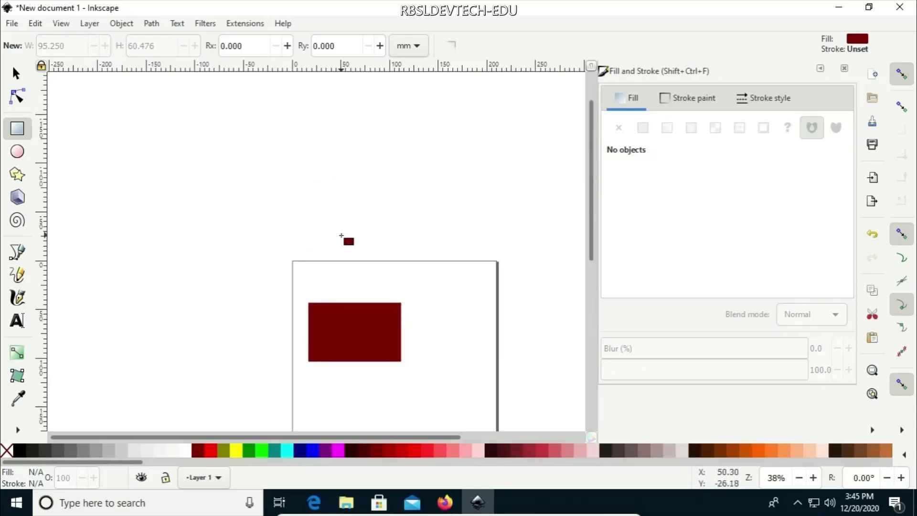
{"action": "scroll", "coordinate": [341, 235], "scroll_direction": "down", "scroll_amount": 3}
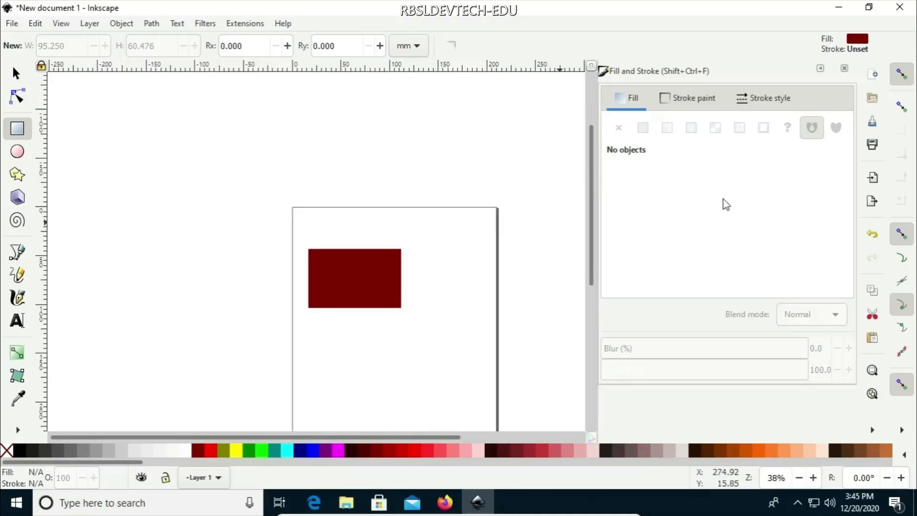
{"action": "left_click", "coordinate": [122, 24]}
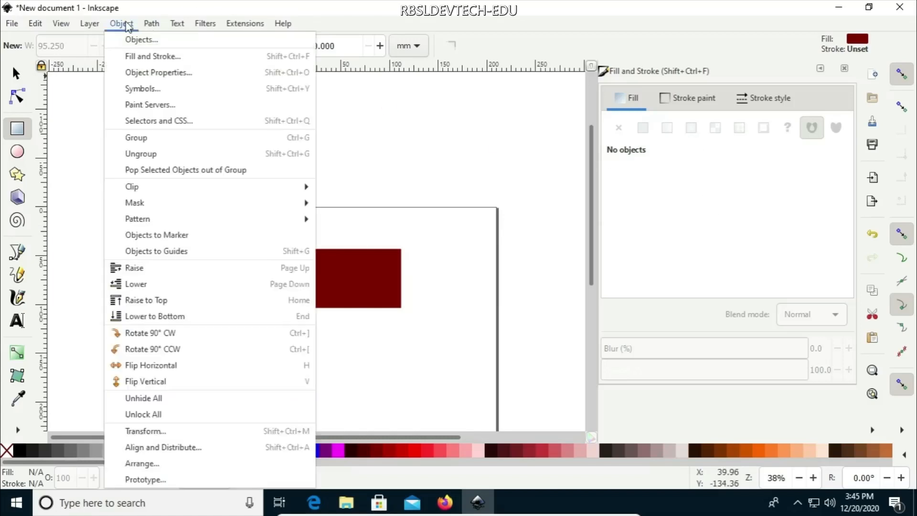
{"action": "left_click", "coordinate": [139, 73]}
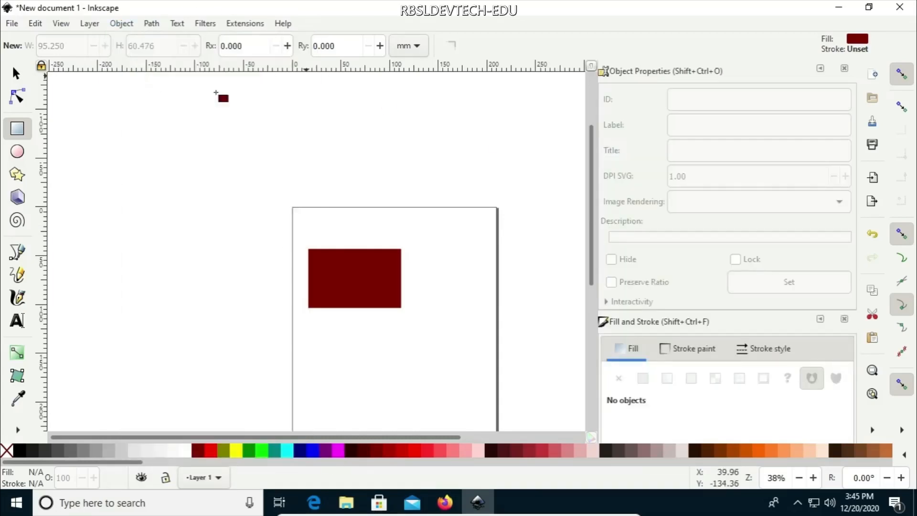
{"action": "scroll", "coordinate": [635, 139], "scroll_direction": "down", "scroll_amount": 2}
{"action": "scroll", "coordinate": [636, 145], "scroll_direction": "down", "scroll_amount": 3}
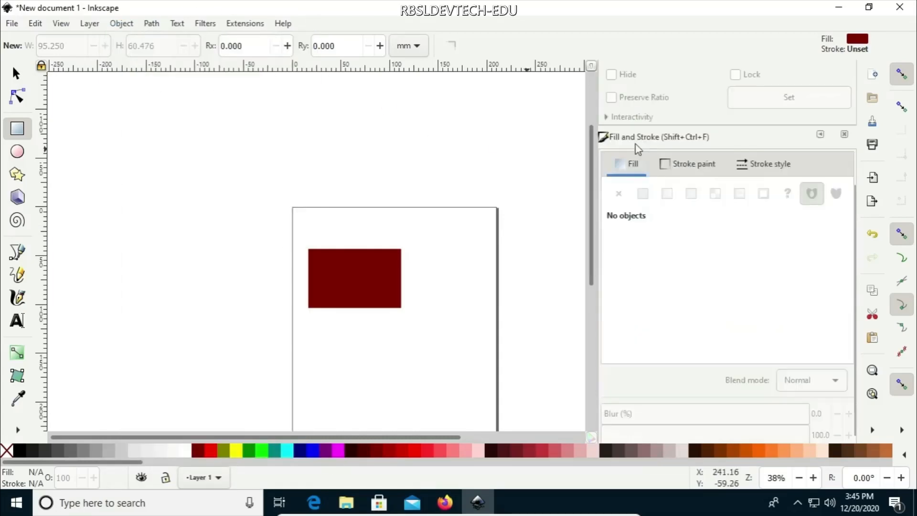
{"action": "scroll", "coordinate": [636, 145], "scroll_direction": "up", "scroll_amount": 5}
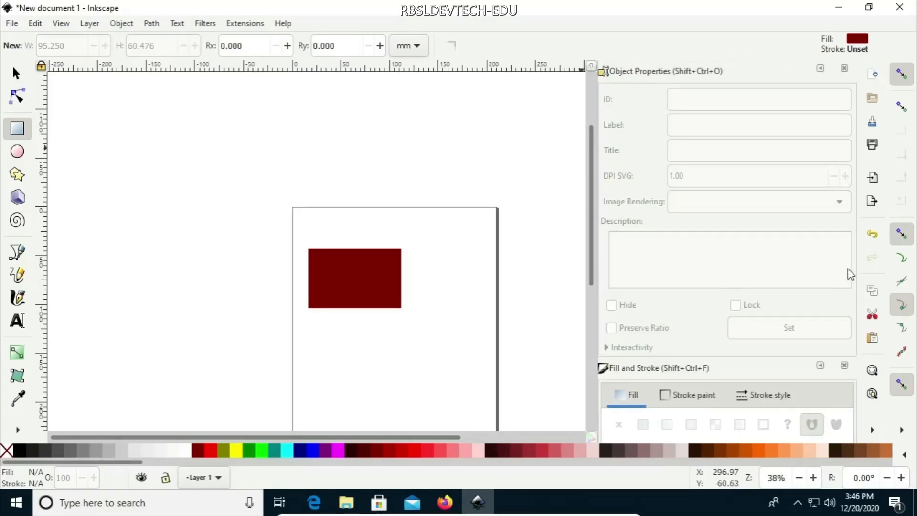
Step: Collapse both the Object Properties and Fill and Stroke dialogs to their docked labels and expand them again
{"action": "left_click", "coordinate": [820, 69]}
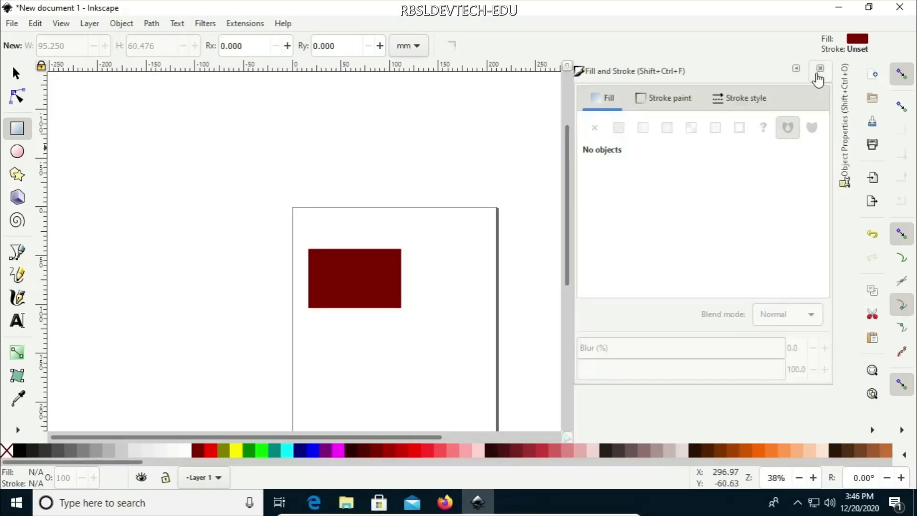
{"action": "left_click", "coordinate": [795, 68]}
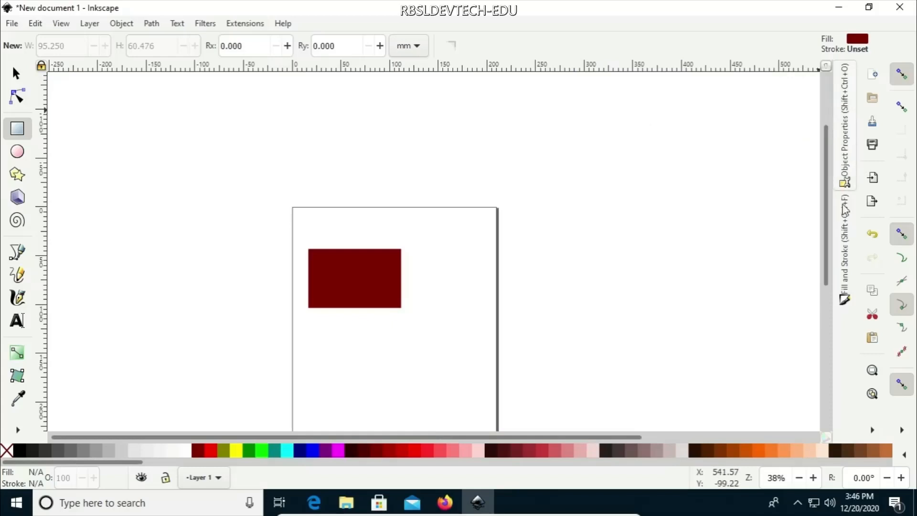
{"action": "left_click", "coordinate": [845, 249]}
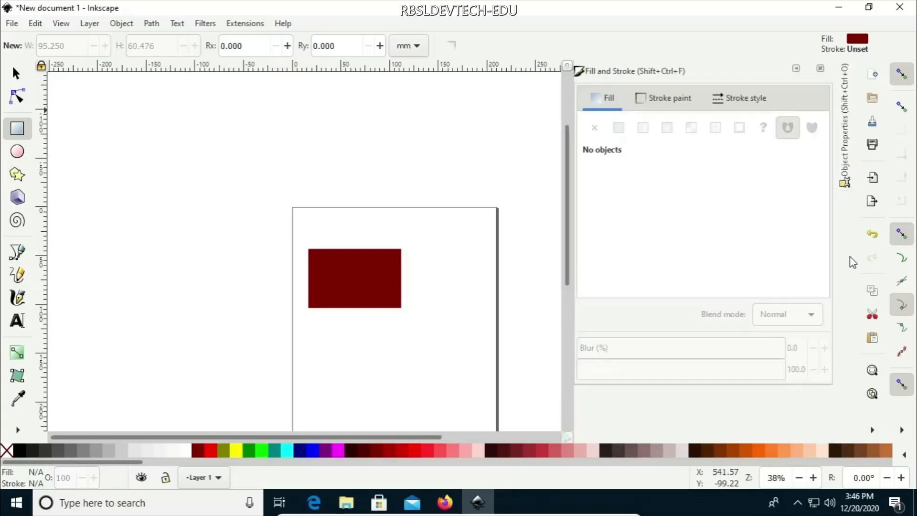
{"action": "left_click", "coordinate": [850, 145]}
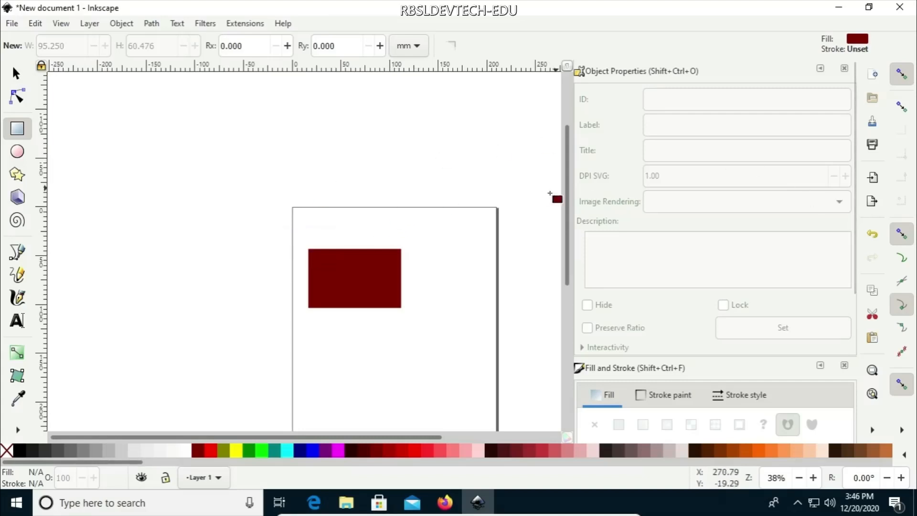
Step: Close the docked Object Properties and Fill and Stroke dialogs
{"action": "left_click", "coordinate": [844, 69]}
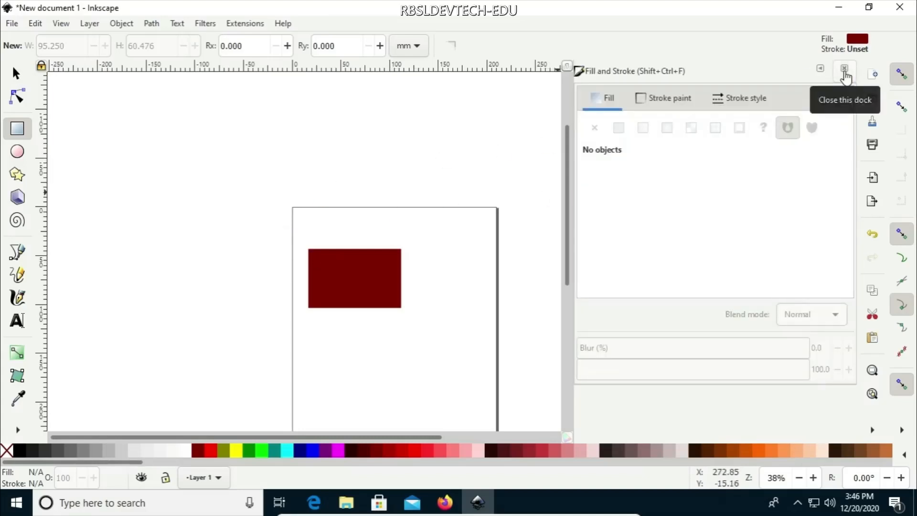
{"action": "left_click", "coordinate": [845, 70]}
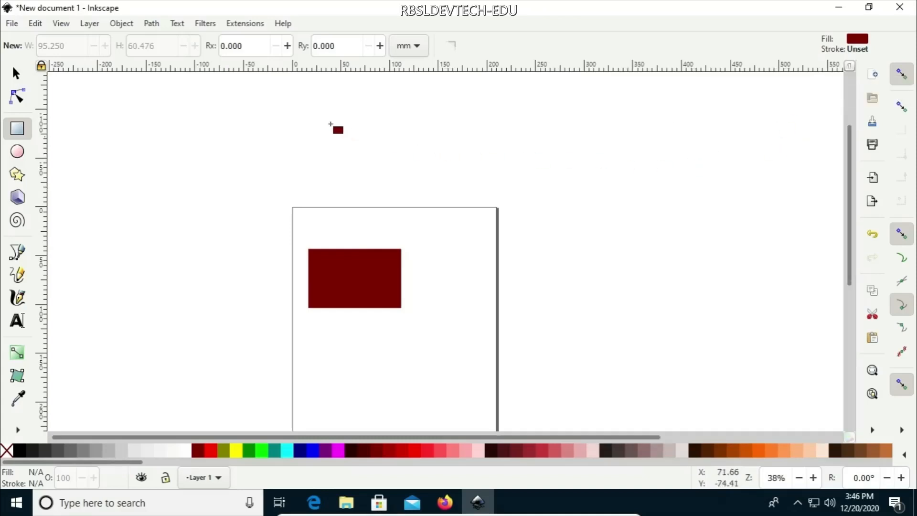
Step: Open the Document Properties and turn off the display of the page border
{"action": "left_click", "coordinate": [12, 23]}
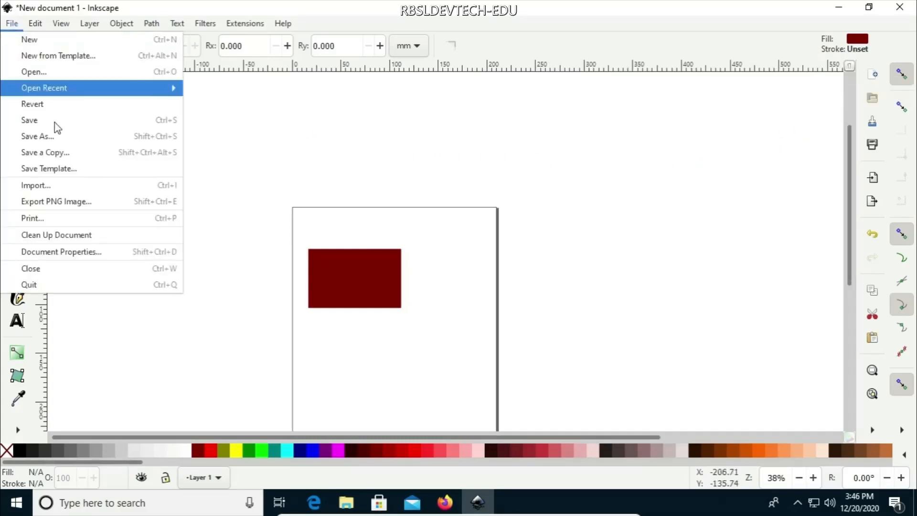
{"action": "left_click", "coordinate": [75, 253]}
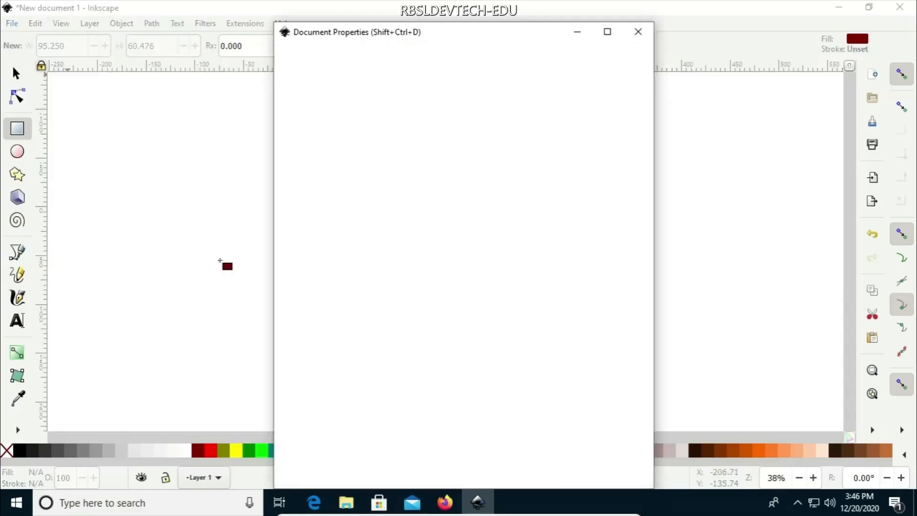
{"action": "left_click_drag", "start_coordinate": [337, 36], "coordinate": [323, 35]}
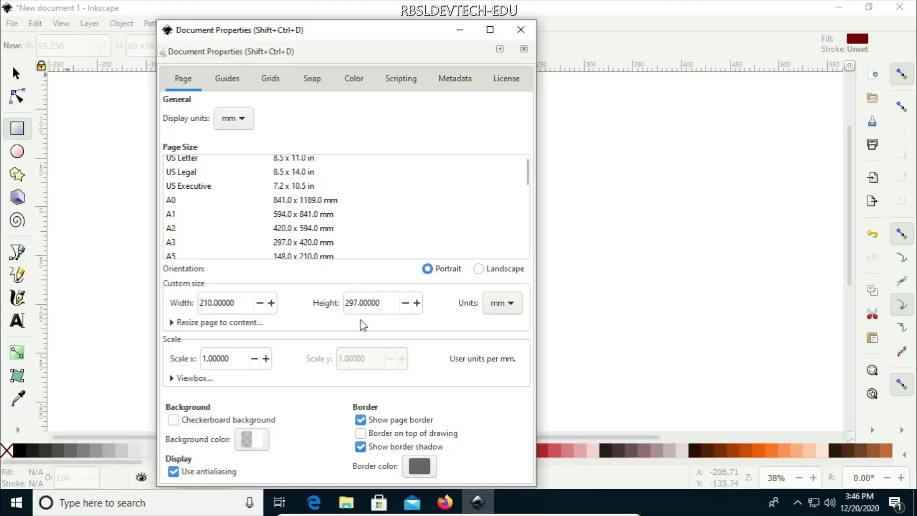
{"action": "left_click", "coordinate": [361, 419]}
Step: Move the Document Properties dialog clear of the rectangle on the canvas and turn the page border back on
{"action": "left_click_drag", "start_coordinate": [366, 36], "coordinate": [240, 42]}
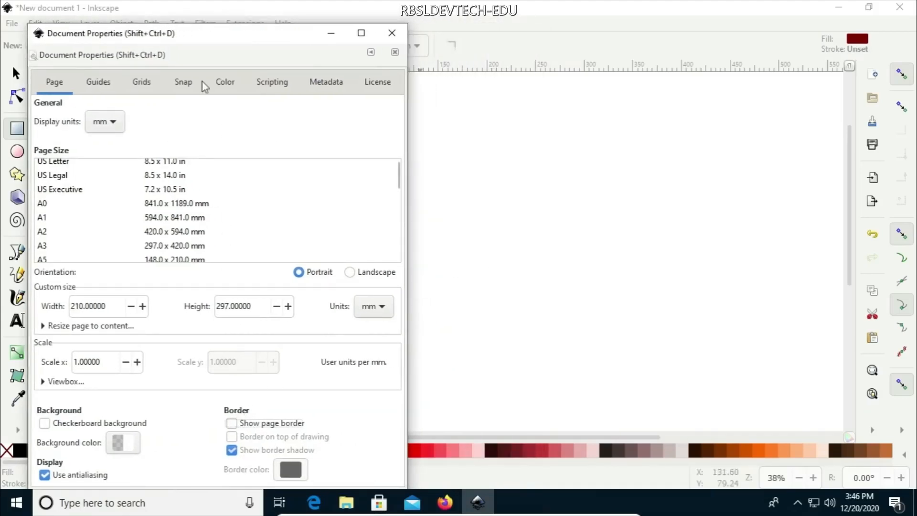
{"action": "left_click_drag", "start_coordinate": [176, 41], "coordinate": [584, 16]}
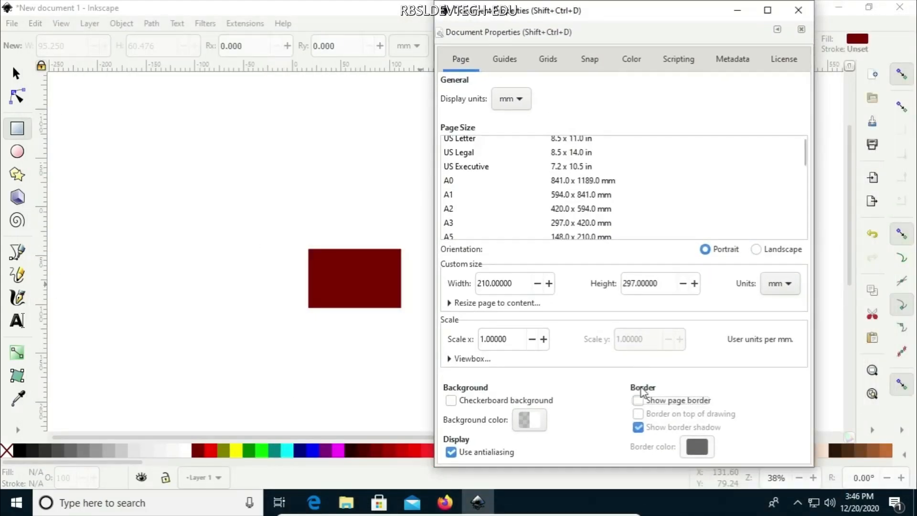
{"action": "left_click", "coordinate": [637, 400]}
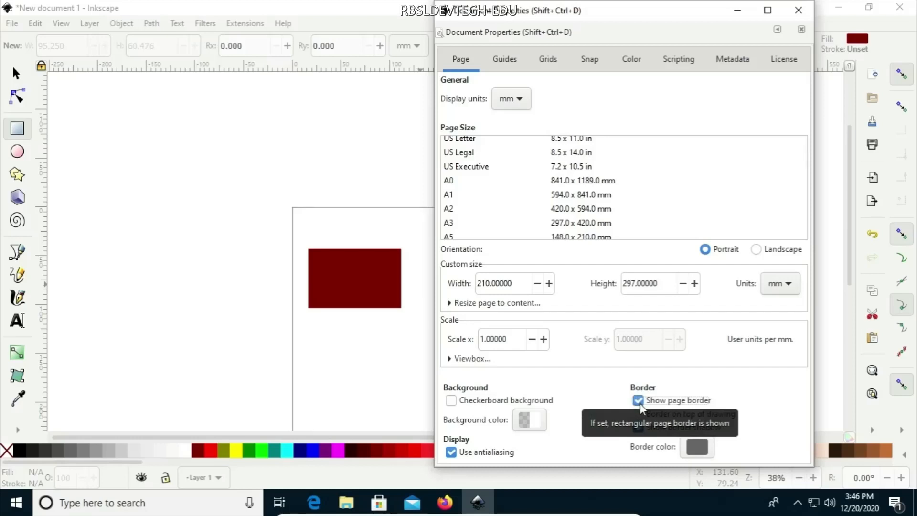
Step: Toggle the page border off, on and off again while checking its outline around the page on the canvas
{"action": "left_click", "coordinate": [639, 400]}
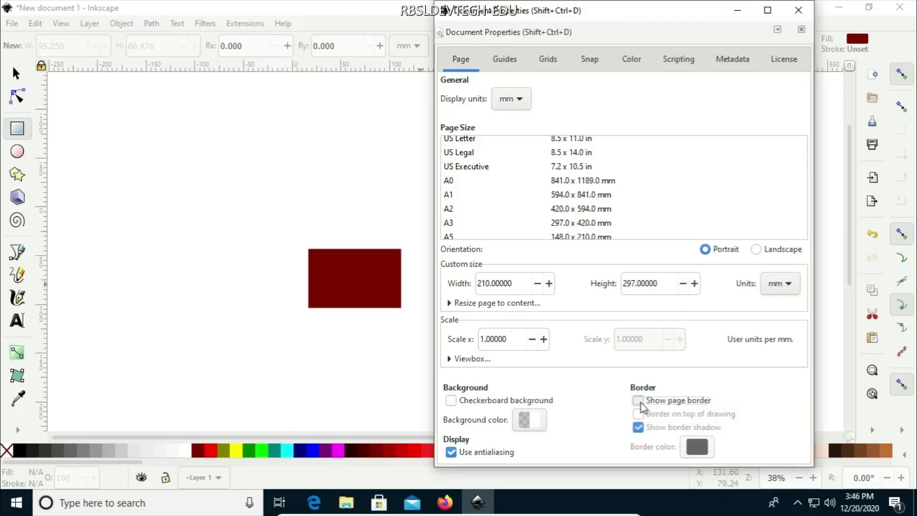
{"action": "left_click", "coordinate": [639, 401]}
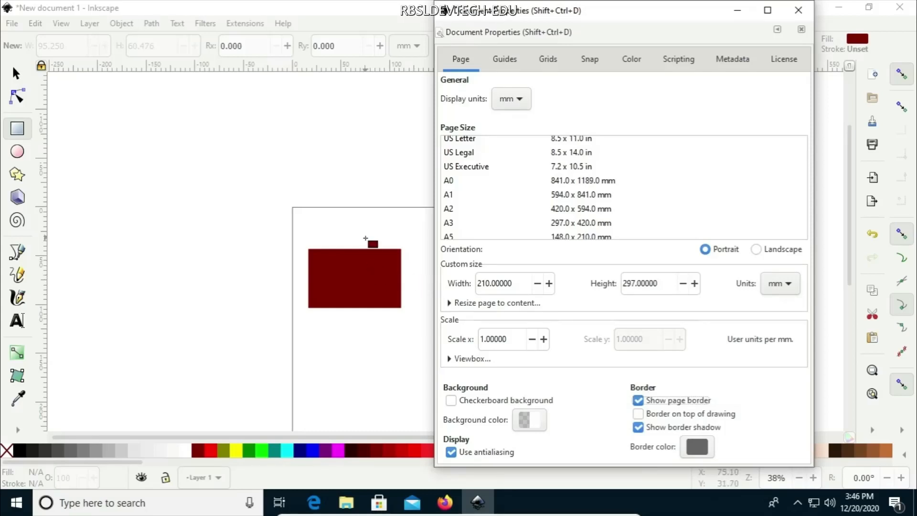
{"action": "left_click_drag", "start_coordinate": [385, 438], "coordinate": [414, 440]}
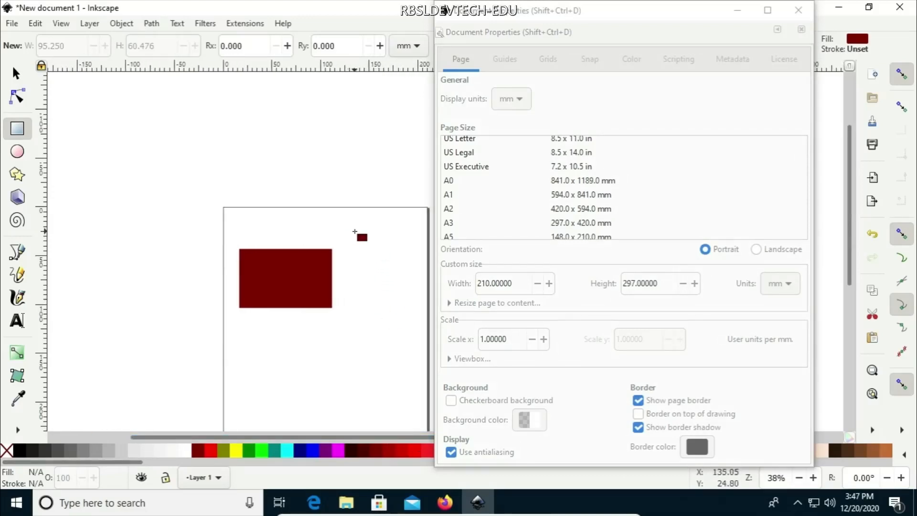
{"action": "scroll", "coordinate": [349, 287], "scroll_direction": "down", "scroll_amount": 4}
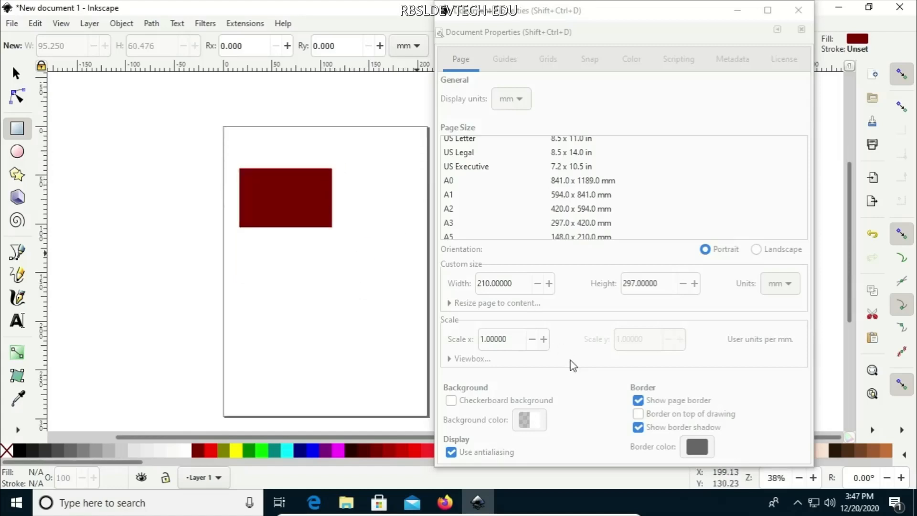
{"action": "left_click", "coordinate": [641, 400]}
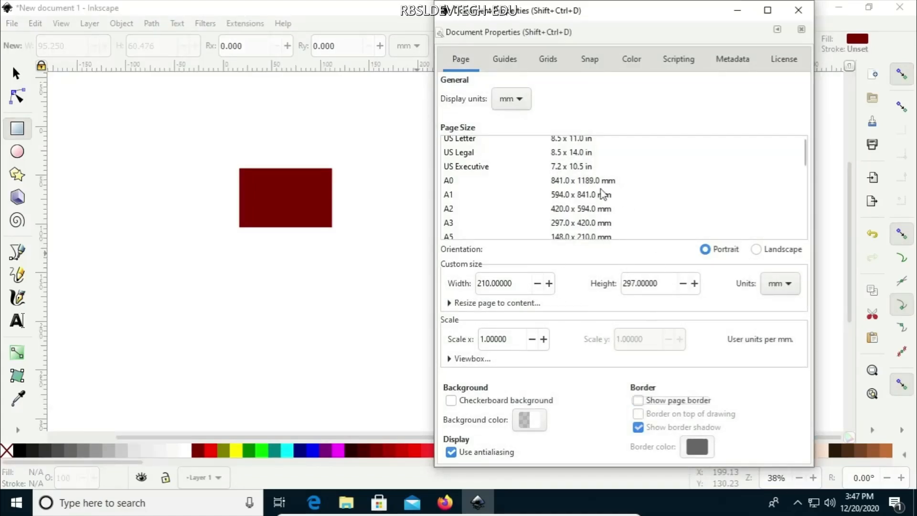
Step: Set the document's display units to px and turn the page border back on, closing the Document Properties
{"action": "left_click", "coordinate": [523, 102]}
{"action": "left_click", "coordinate": [518, 117]}
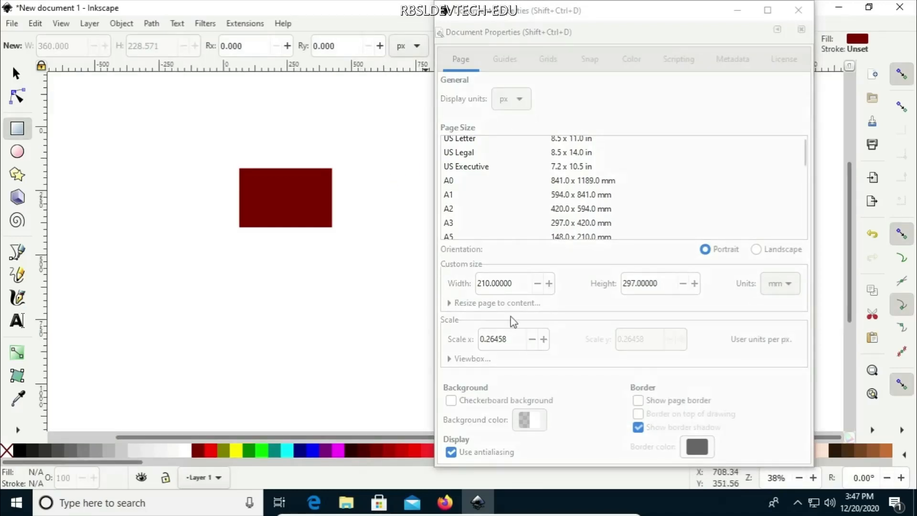
{"action": "left_click", "coordinate": [640, 403]}
{"action": "left_click", "coordinate": [640, 403]}
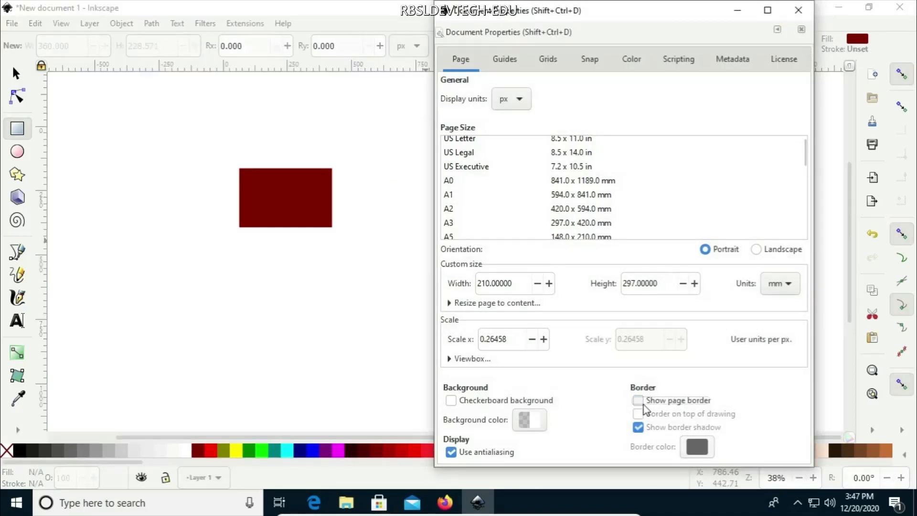
{"action": "left_click", "coordinate": [640, 403]}
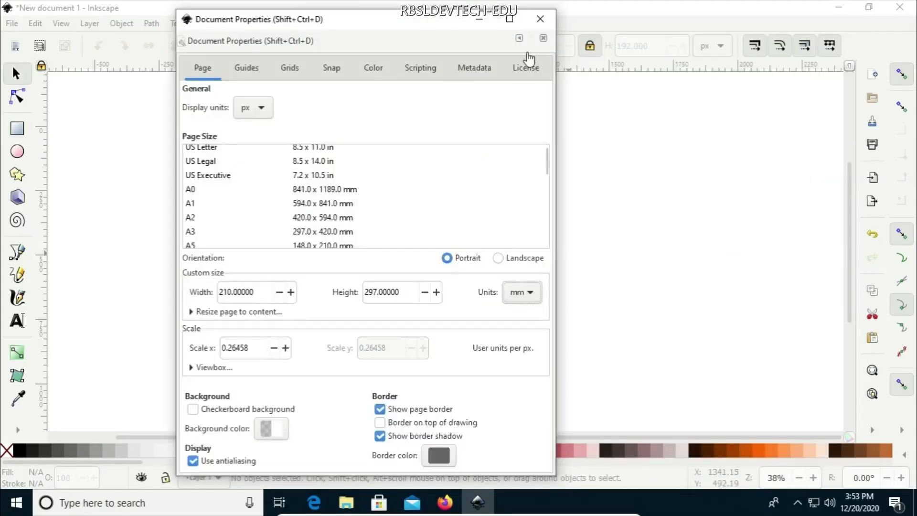
{"action": "left_click", "coordinate": [540, 18]}
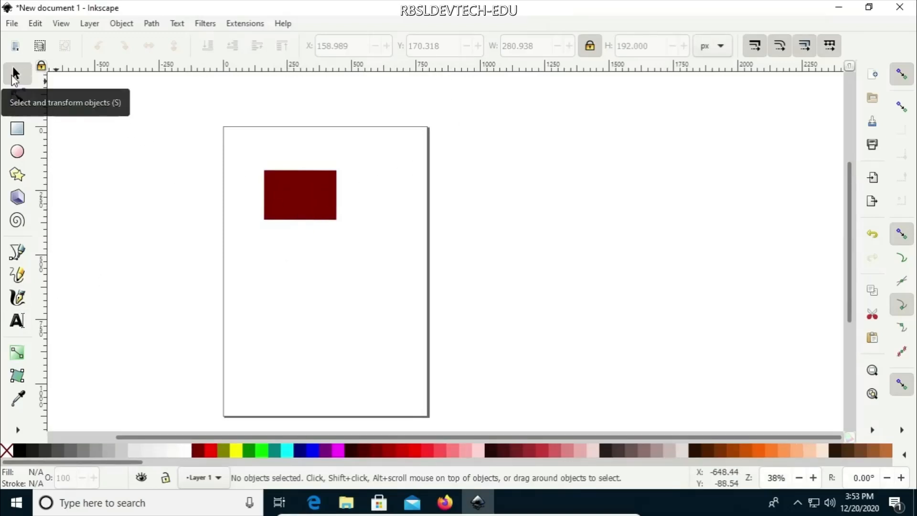
Step: Select the dark red rectangle and scroll the canvas up and down to view the whole page
{"action": "left_click", "coordinate": [324, 212]}
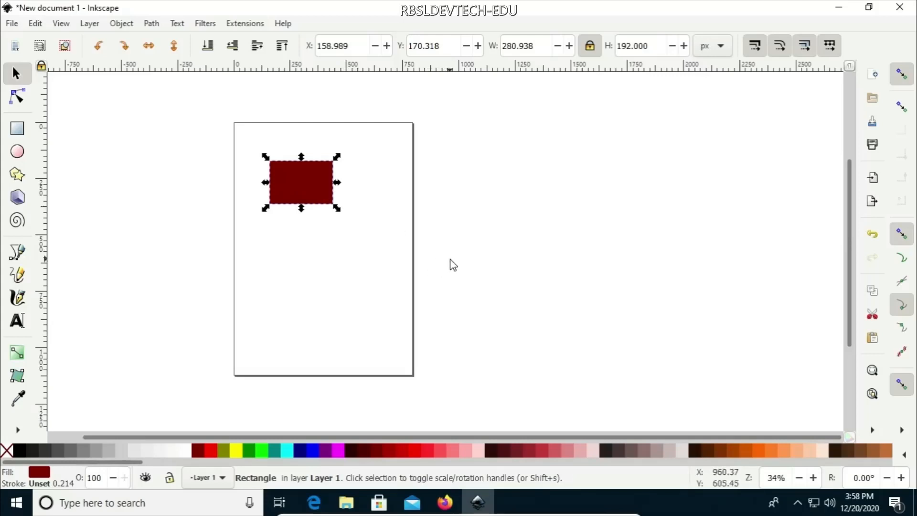
{"action": "scroll", "coordinate": [453, 265], "scroll_direction": "up", "scroll_amount": 1}
{"action": "scroll", "coordinate": [453, 265], "scroll_direction": "down", "scroll_amount": 3}
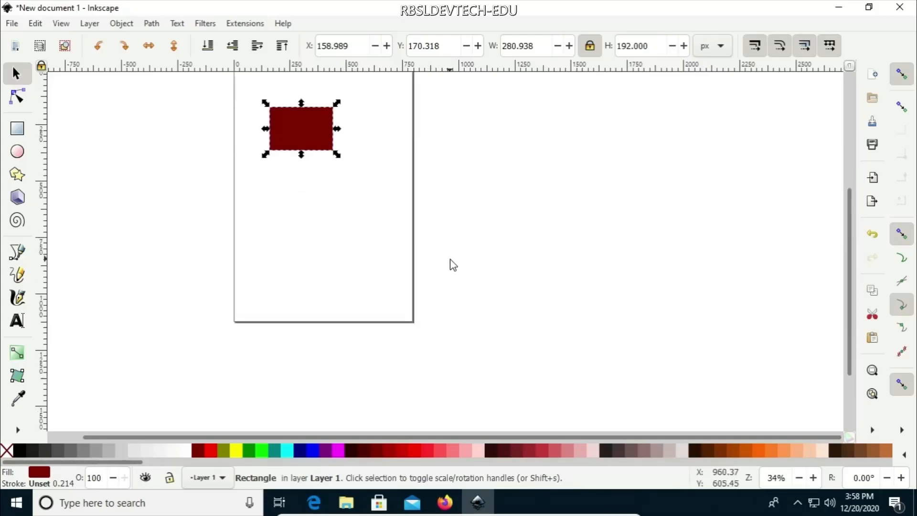
{"action": "scroll", "coordinate": [453, 265], "scroll_direction": "up", "scroll_amount": 7}
{"action": "scroll", "coordinate": [453, 265], "scroll_direction": "down", "scroll_amount": 5}
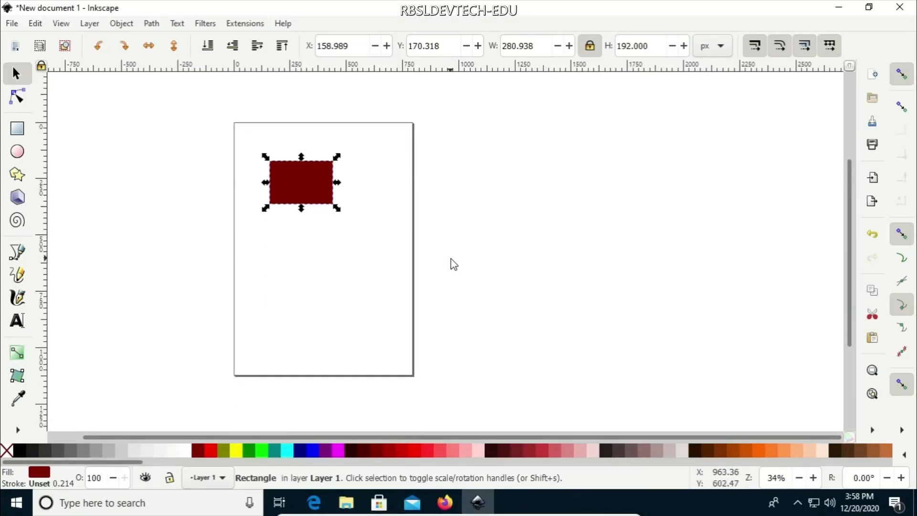
{"action": "scroll", "coordinate": [452, 265], "scroll_direction": "up", "scroll_amount": 1}
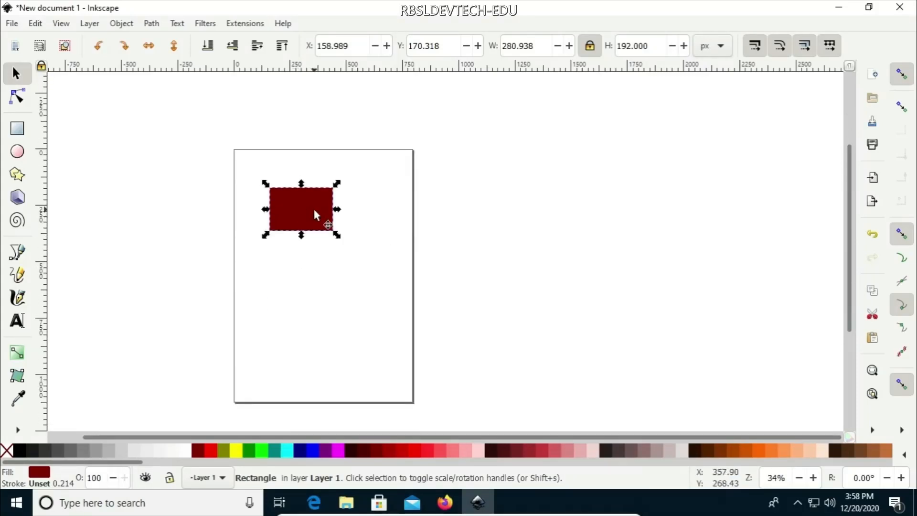
Step: Zoom in and out around the selected rectangle to compare magnifications between 34% and 67%
{"action": "scroll", "coordinate": [368, 245], "scroll_direction": "up", "scroll_amount": 2}
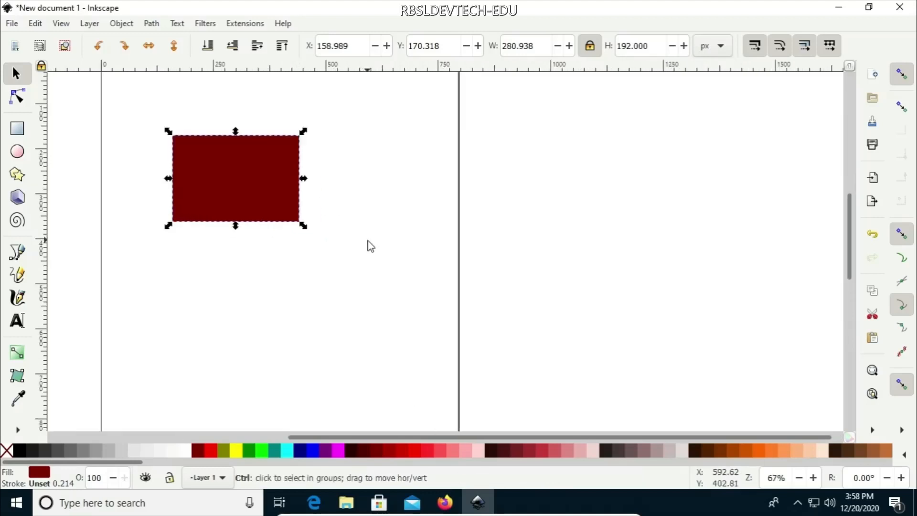
{"action": "scroll", "coordinate": [368, 245], "scroll_direction": "down", "scroll_amount": 3}
{"action": "scroll", "coordinate": [368, 245], "scroll_direction": "up", "scroll_amount": 3}
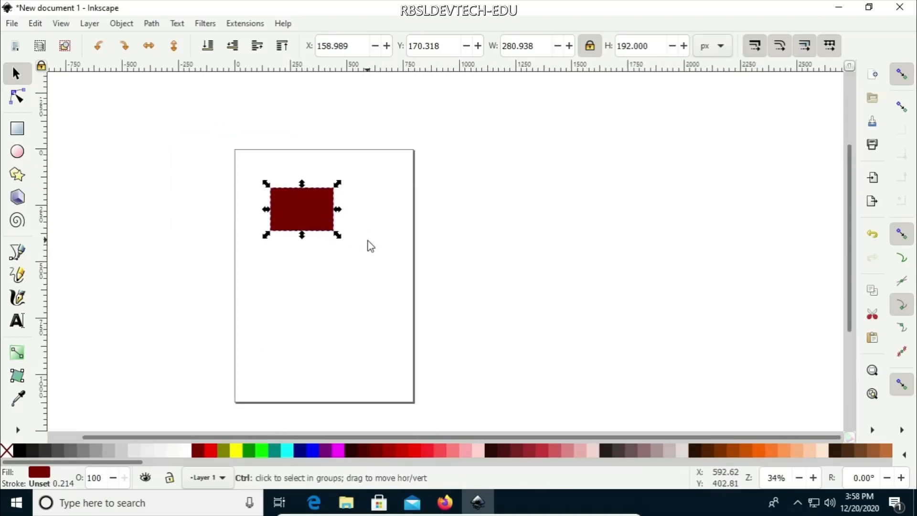
{"action": "scroll", "coordinate": [368, 245], "scroll_direction": "up", "scroll_amount": 1}
{"action": "scroll", "coordinate": [369, 245], "scroll_direction": "down", "scroll_amount": 6}
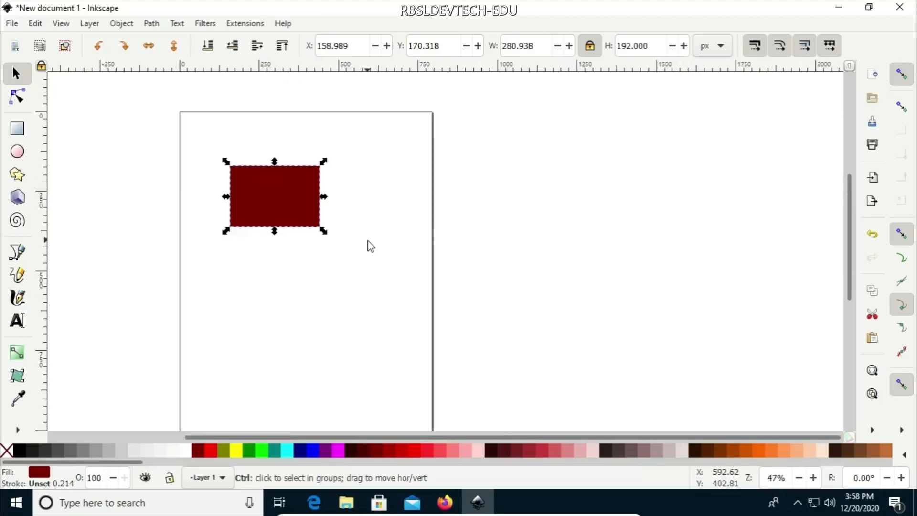
{"action": "scroll", "coordinate": [371, 245], "scroll_direction": "up", "scroll_amount": 4}
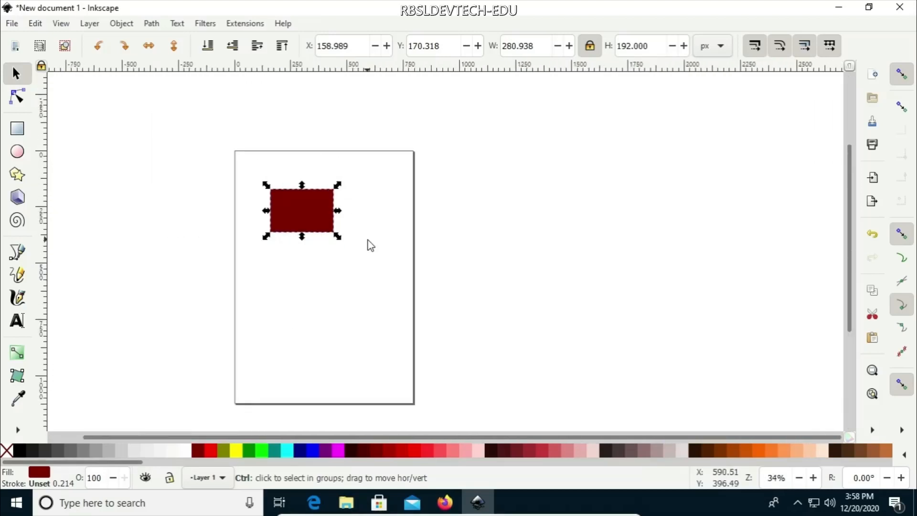
Step: Deselect the rectangle, zoom to 47% and pan the view vertically between the upper and lower ends of the page
{"action": "left_click", "coordinate": [499, 247]}
{"action": "key", "text": "ctrl"}
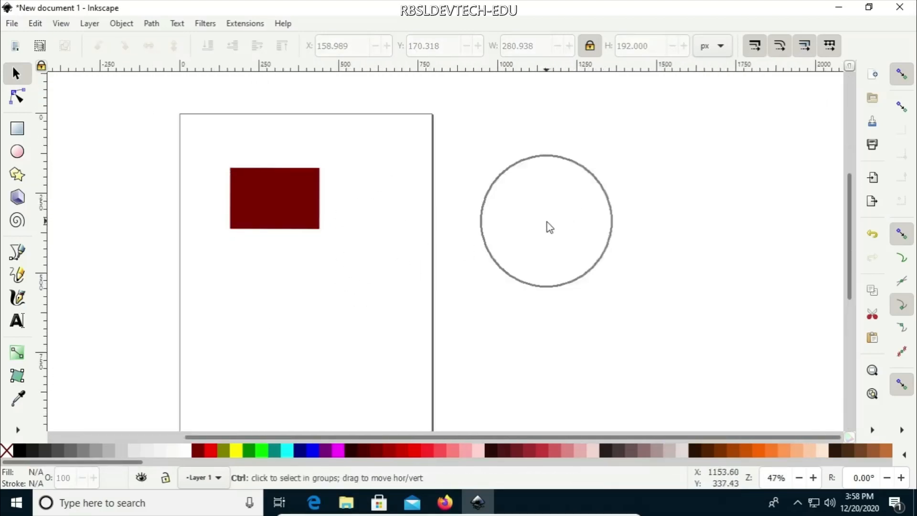
{"action": "key", "text": "ctrl"}
{"action": "scroll", "coordinate": [501, 225], "scroll_direction": "down", "scroll_amount": 7}
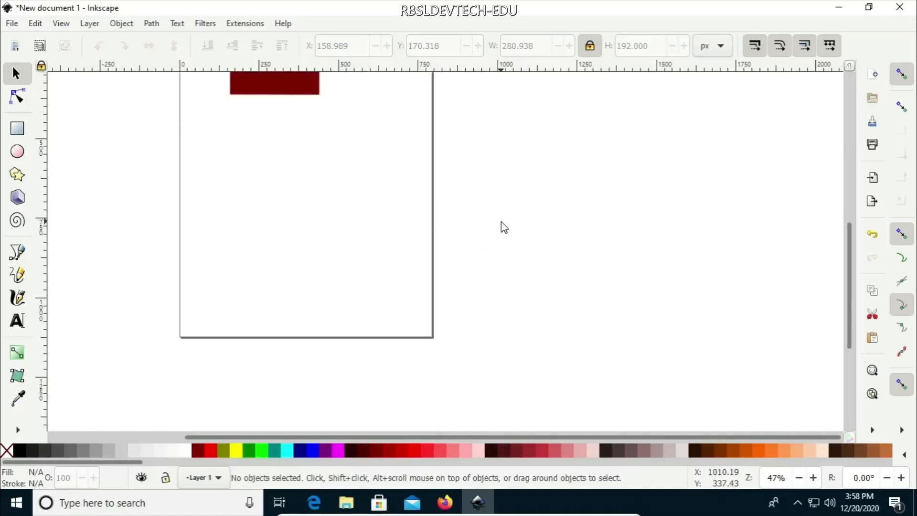
{"action": "scroll", "coordinate": [502, 225], "scroll_direction": "up", "scroll_amount": 4}
{"action": "scroll", "coordinate": [504, 227], "scroll_direction": "up", "scroll_amount": 9}
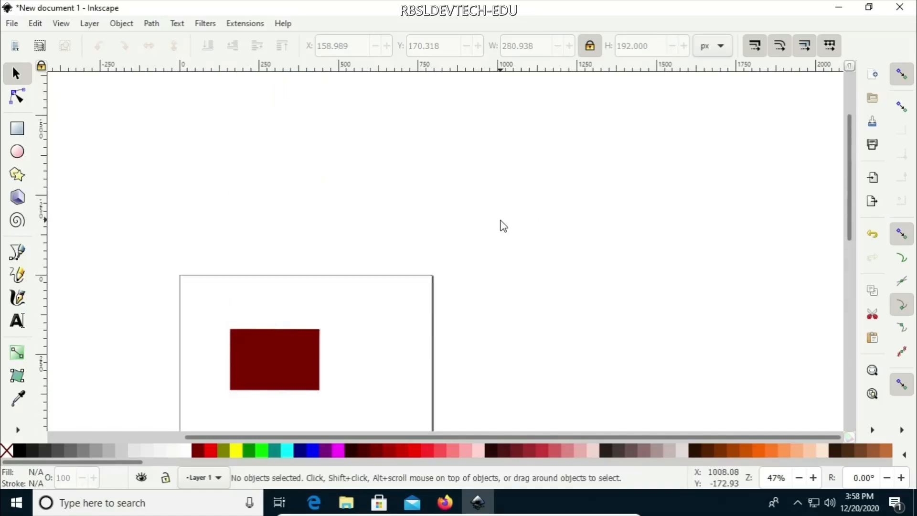
{"action": "scroll", "coordinate": [503, 226], "scroll_direction": "down", "scroll_amount": 4}
{"action": "scroll", "coordinate": [503, 225], "scroll_direction": "down", "scroll_amount": 5}
{"action": "scroll", "coordinate": [503, 225], "scroll_direction": "up", "scroll_amount": 6}
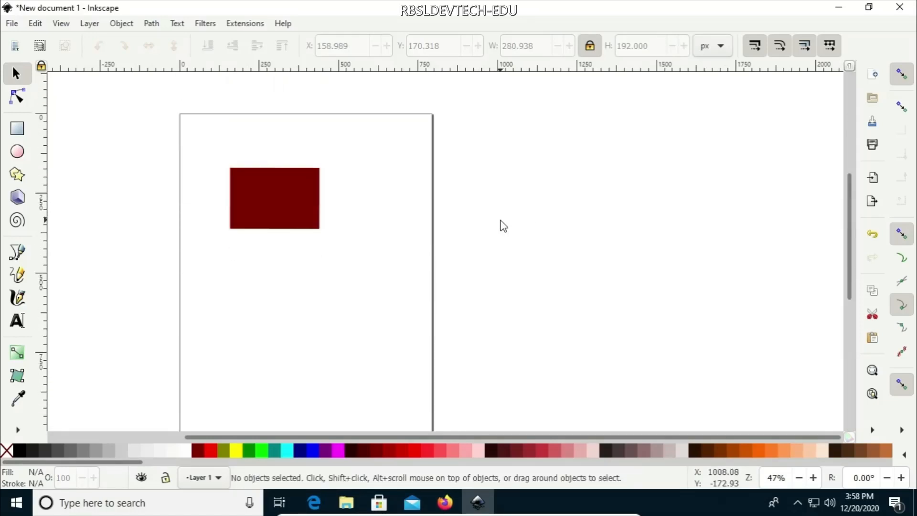
{"action": "scroll", "coordinate": [503, 226], "scroll_direction": "down", "scroll_amount": 7}
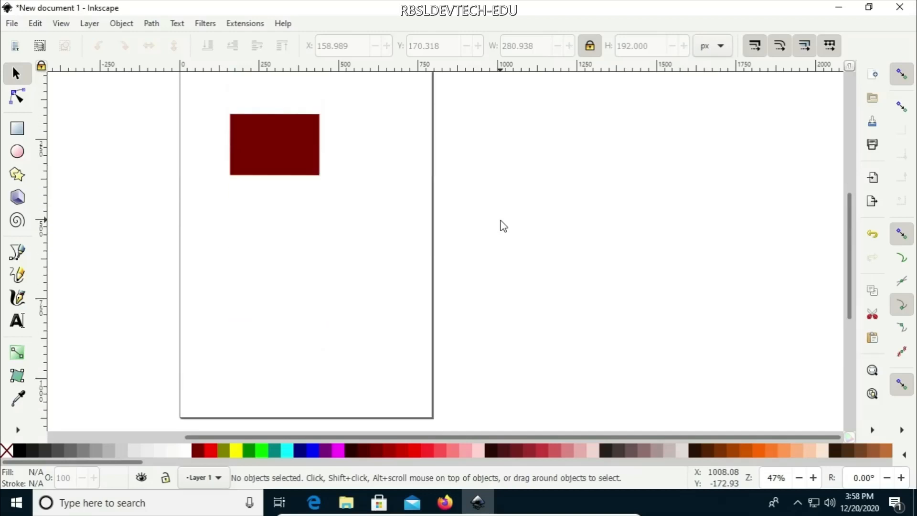
{"action": "scroll", "coordinate": [503, 226], "scroll_direction": "up", "scroll_amount": 5}
{"action": "scroll", "coordinate": [503, 226], "scroll_direction": "up", "scroll_amount": 4}
{"action": "scroll", "coordinate": [504, 226], "scroll_direction": "down", "scroll_amount": 11}
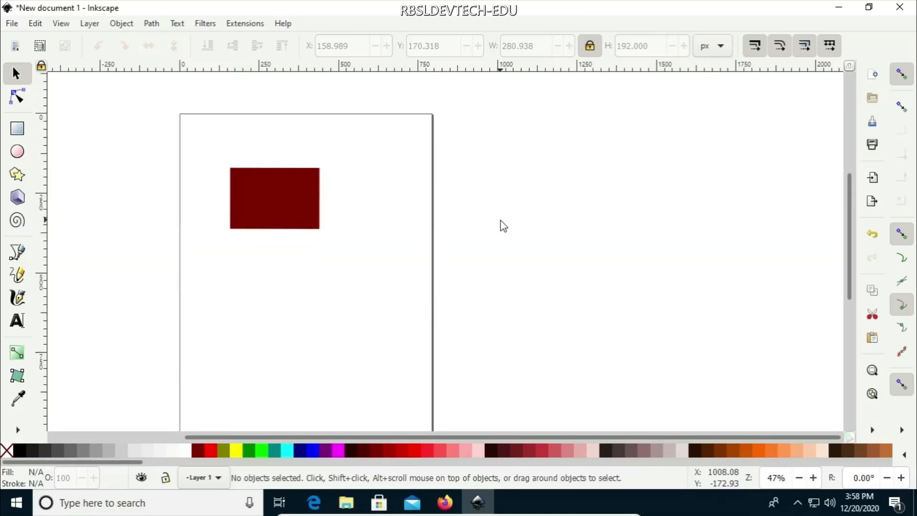
{"action": "scroll", "coordinate": [504, 226], "scroll_direction": "up", "scroll_amount": 10}
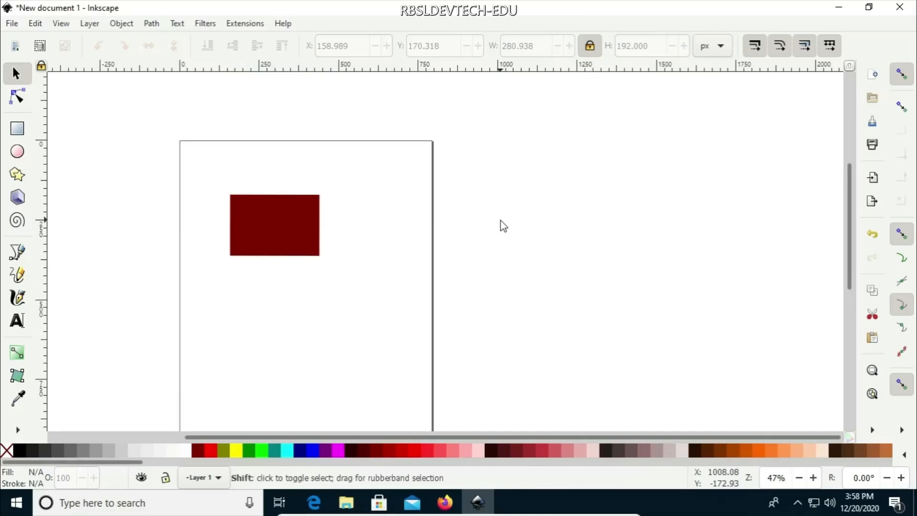
Step: Pan the canvas horizontally in both directions to view the areas on either side of the page
{"action": "scroll", "coordinate": [503, 225], "scroll_direction": "right", "scroll_amount": 7}
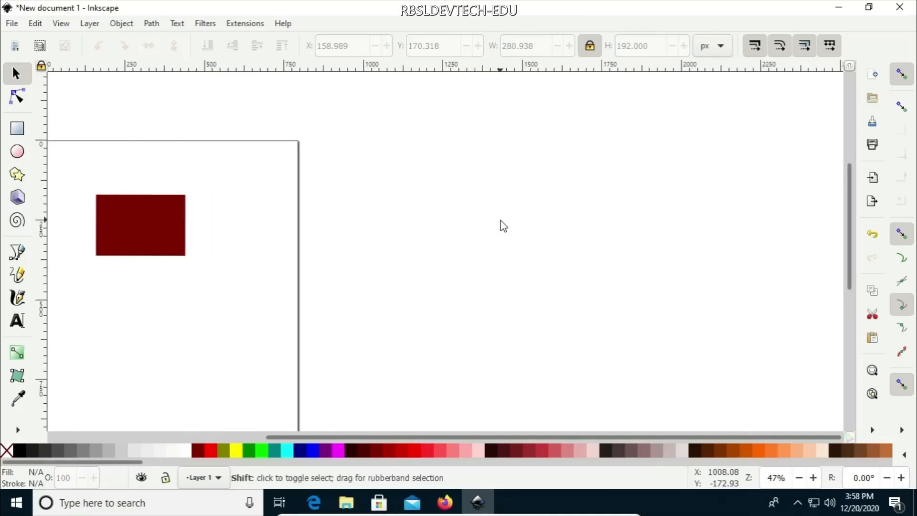
{"action": "scroll", "coordinate": [503, 226], "scroll_direction": "right", "scroll_amount": 5}
{"action": "scroll", "coordinate": [504, 226], "scroll_direction": "left", "scroll_amount": 20}
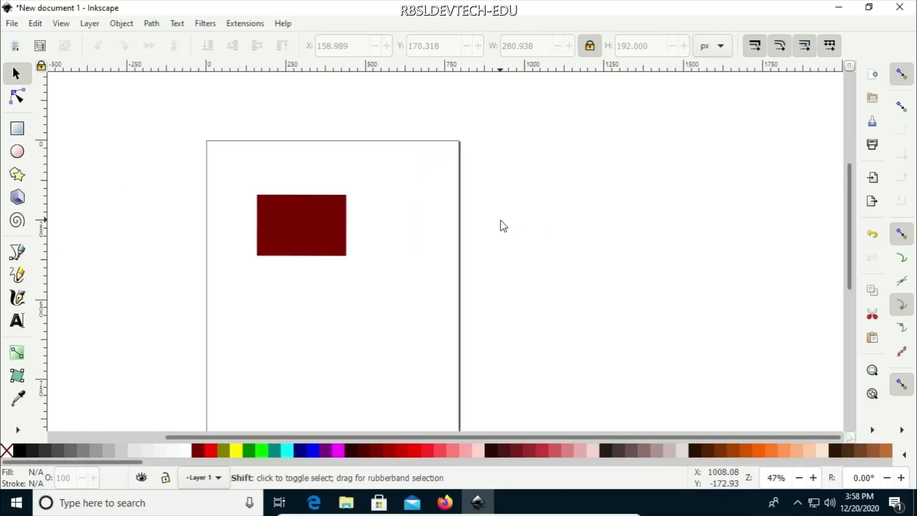
{"action": "scroll", "coordinate": [503, 226], "scroll_direction": "left", "scroll_amount": 12}
{"action": "scroll", "coordinate": [503, 226], "scroll_direction": "right", "scroll_amount": 15}
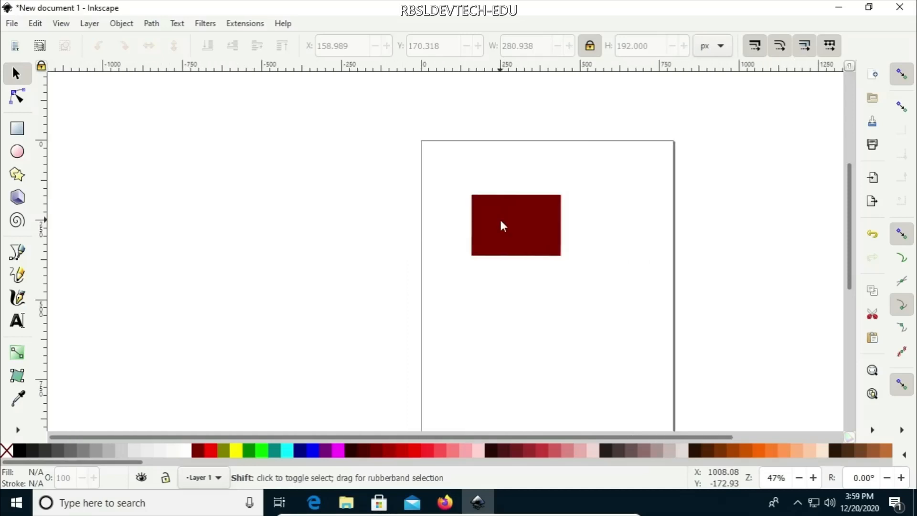
{"action": "scroll", "coordinate": [502, 224], "scroll_direction": "right", "scroll_amount": 4}
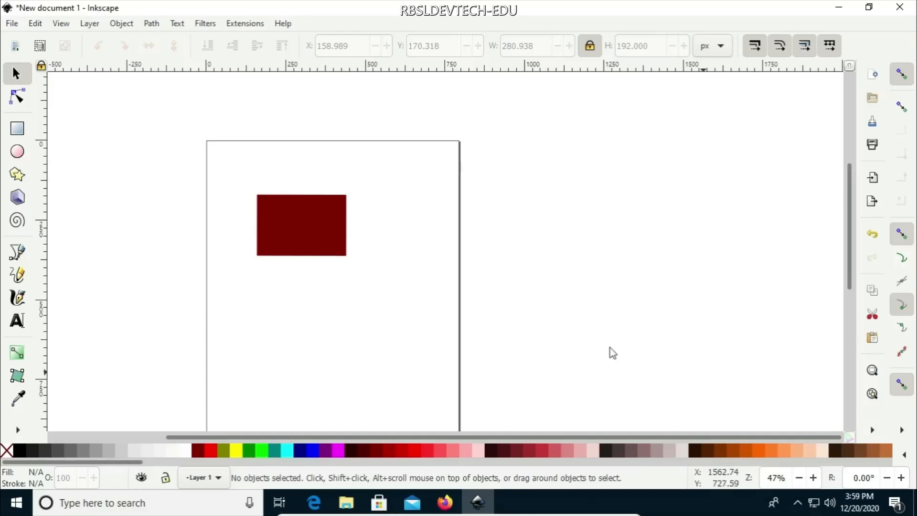
Step: Select the rectangle, zoom to fit the selection in the window and zoom back out to 47%
{"action": "left_click", "coordinate": [877, 377]}
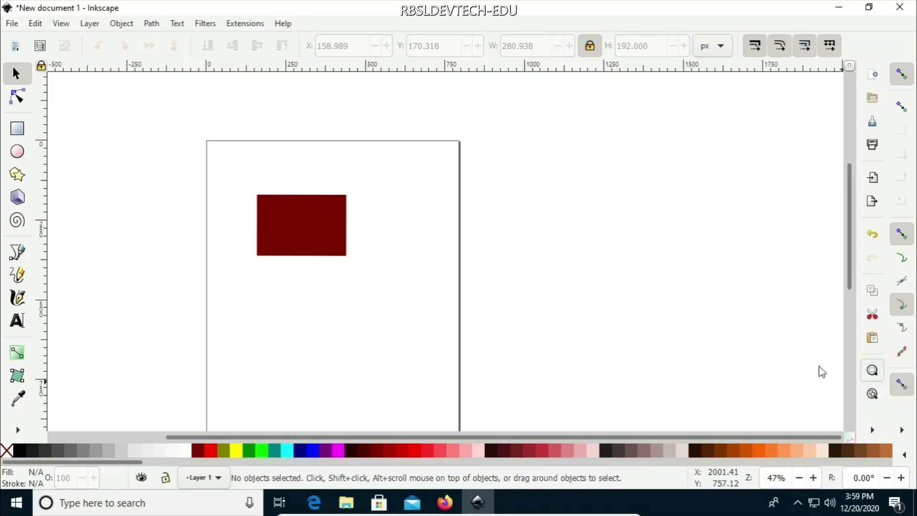
{"action": "left_click", "coordinate": [324, 219]}
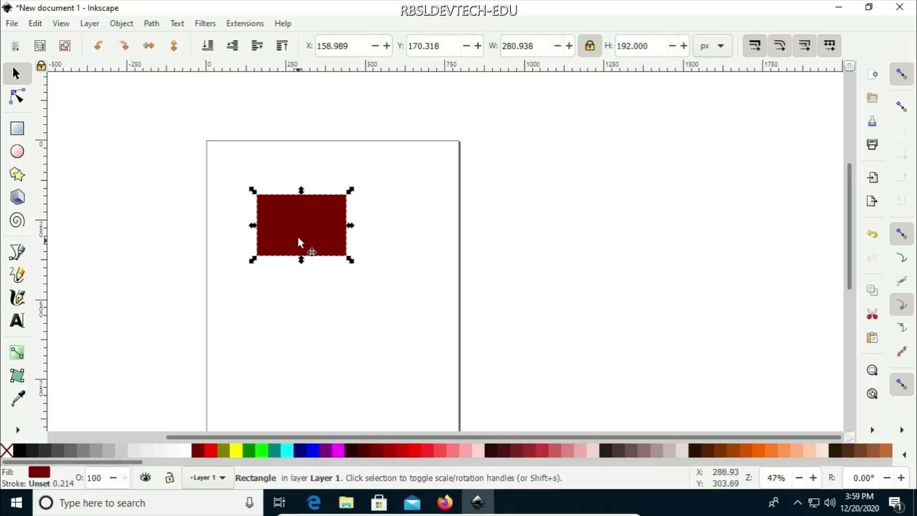
{"action": "left_click", "coordinate": [878, 377]}
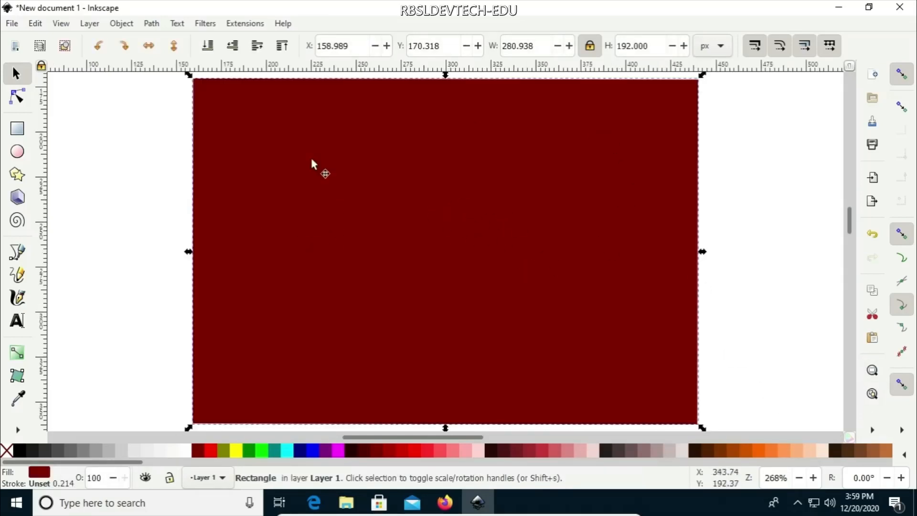
{"action": "scroll", "coordinate": [485, 221], "scroll_direction": "down", "scroll_amount": 2}
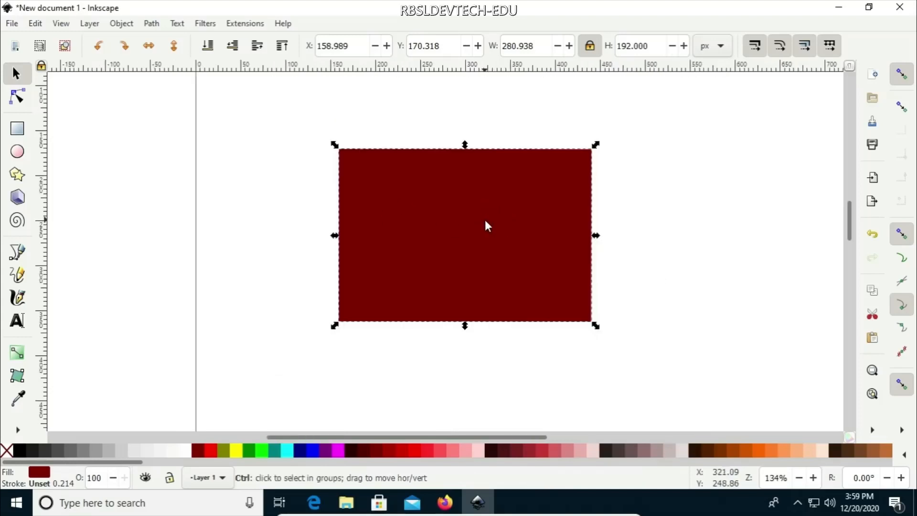
{"action": "scroll", "coordinate": [485, 220], "scroll_direction": "down", "scroll_amount": 1}
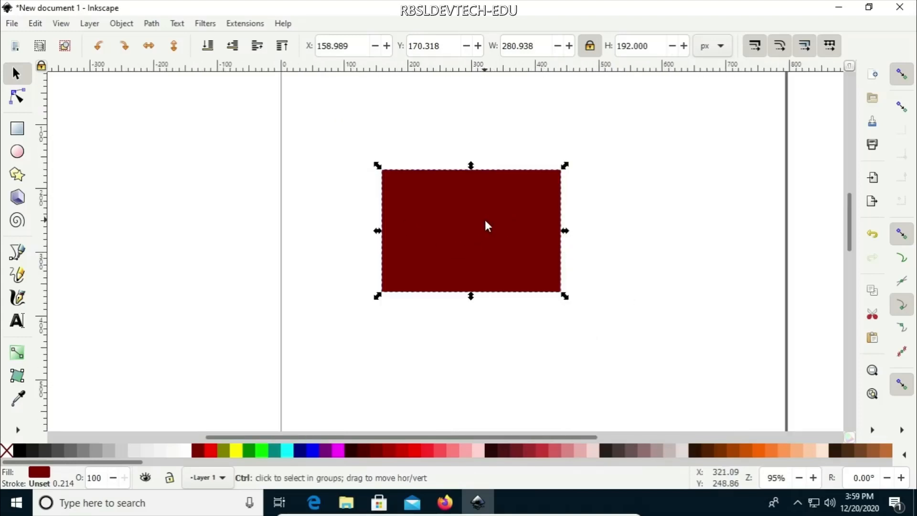
{"action": "scroll", "coordinate": [483, 219], "scroll_direction": "down", "scroll_amount": 2}
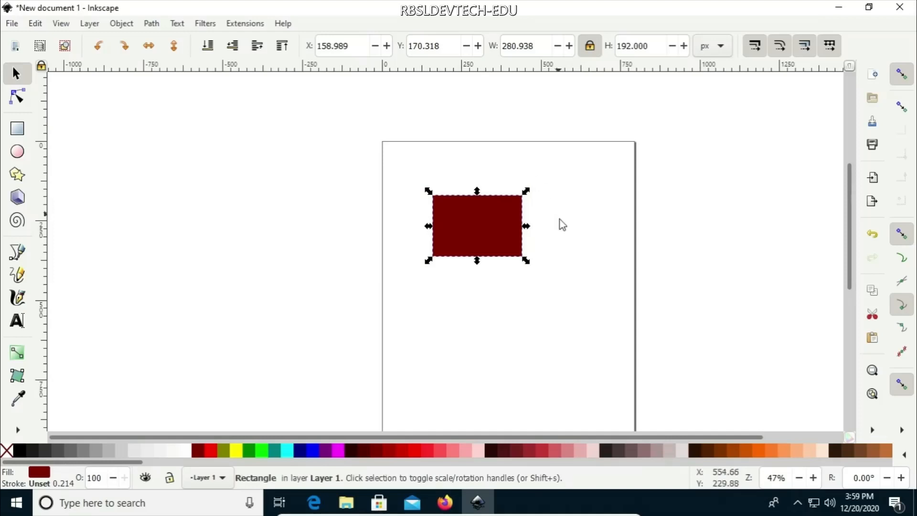
{"action": "scroll", "coordinate": [559, 222], "scroll_direction": "down", "scroll_amount": 1}
{"action": "scroll", "coordinate": [558, 222], "scroll_direction": "up", "scroll_amount": 1}
Step: Switch to the Rectangle tool and return to the Selector tool
{"action": "key", "text": "r"}
{"action": "left_click", "coordinate": [18, 75]}
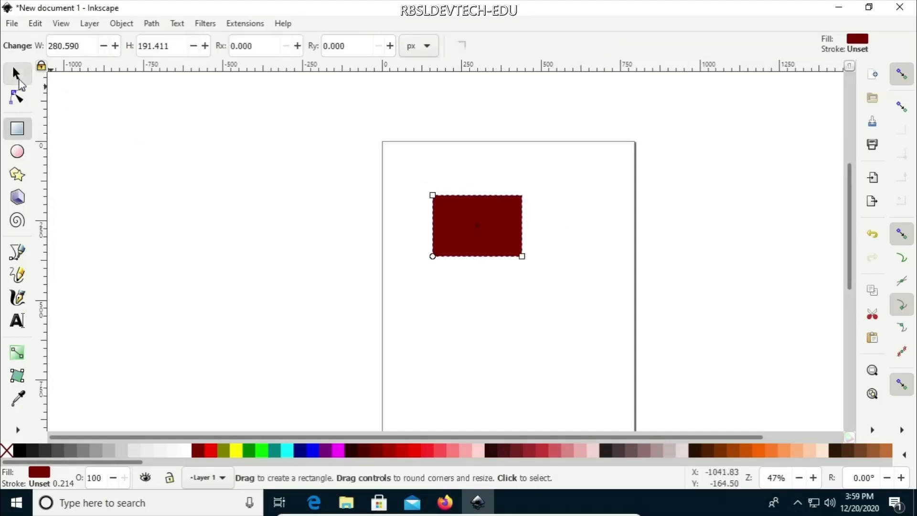
Step: Select the dark red rectangle and stretch its upper edge upward until it is about 303 px high
{"action": "left_click", "coordinate": [506, 230]}
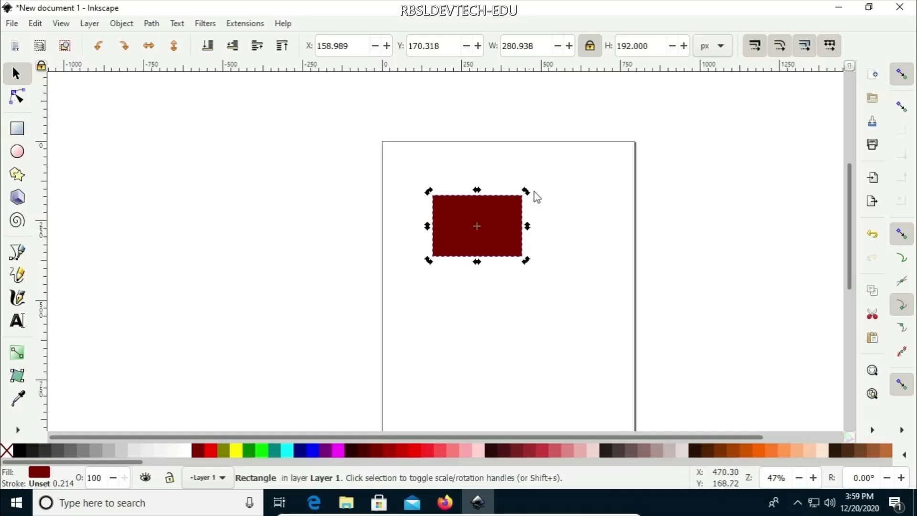
{"action": "left_click_drag", "start_coordinate": [528, 192], "coordinate": [519, 218]}
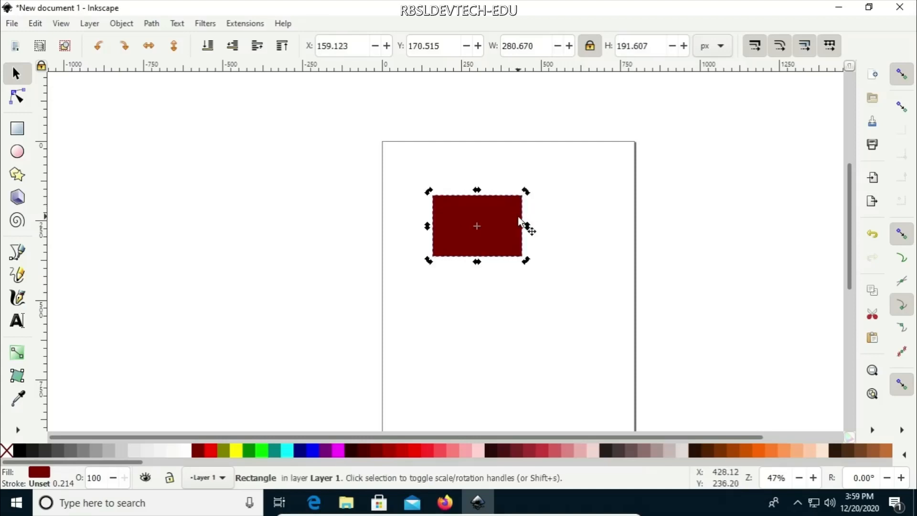
{"action": "left_click", "coordinate": [495, 205]}
{"action": "left_click_drag", "start_coordinate": [476, 191], "coordinate": [475, 156]}
{"action": "left_click", "coordinate": [494, 180]}
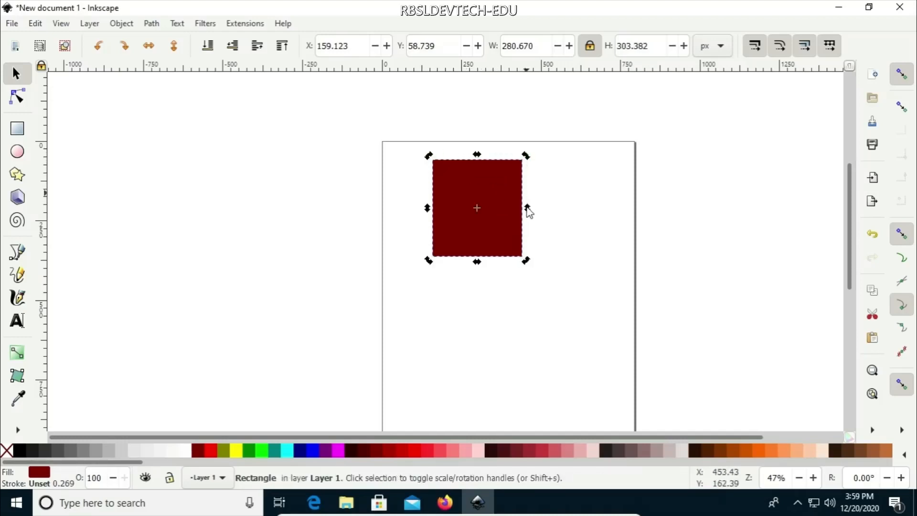
Step: Rotate the rectangle, shift its rotation centre towards the lower corner and rotate the shape further
{"action": "left_click_drag", "start_coordinate": [525, 264], "coordinate": [486, 216]}
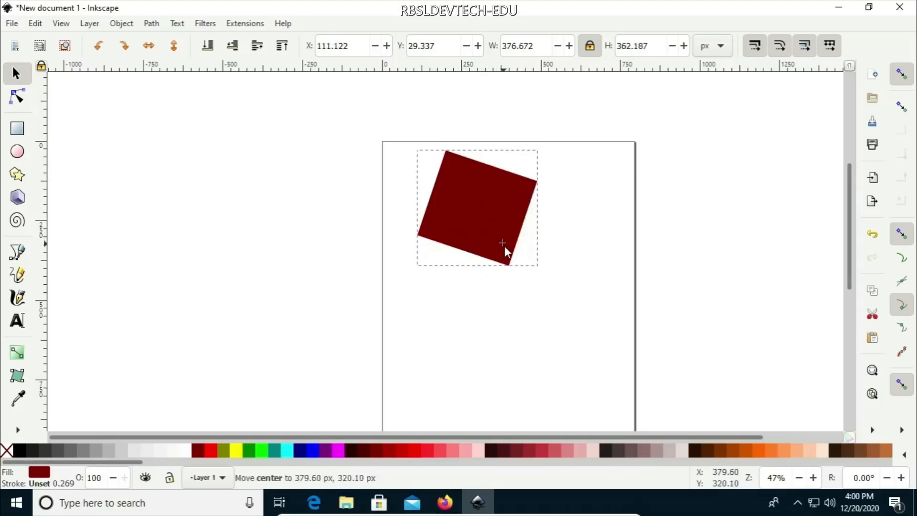
{"action": "left_click_drag", "start_coordinate": [504, 246], "coordinate": [505, 251]}
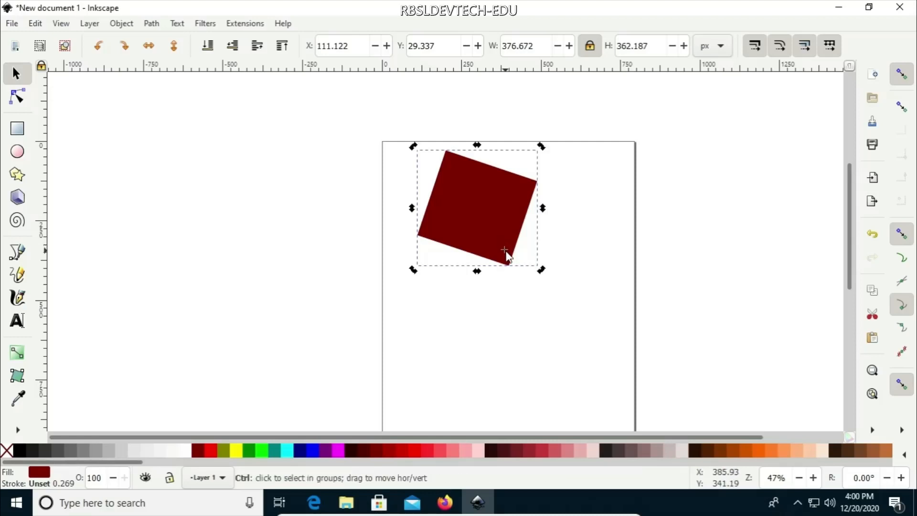
{"action": "scroll", "coordinate": [505, 249], "scroll_direction": "up", "scroll_amount": 3}
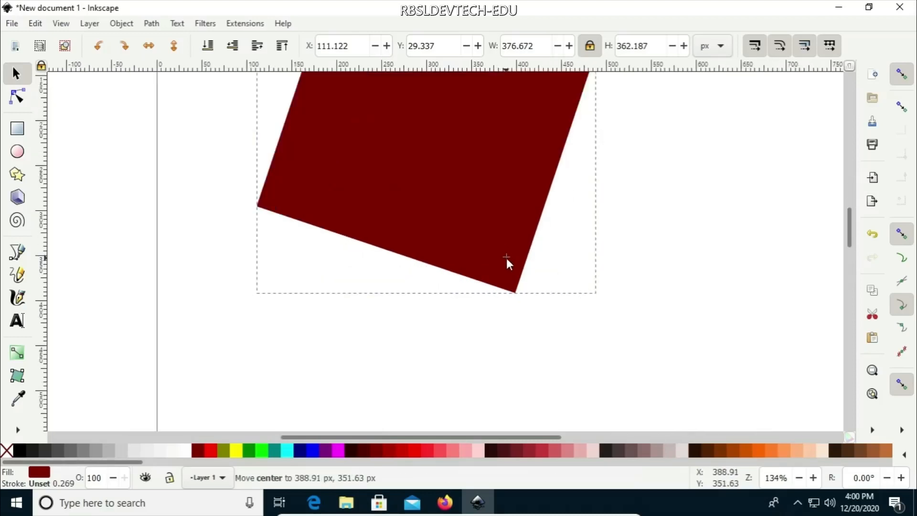
{"action": "left_click_drag", "start_coordinate": [599, 299], "coordinate": [578, 259]}
{"action": "scroll", "coordinate": [624, 316], "scroll_direction": "down", "scroll_amount": 3}
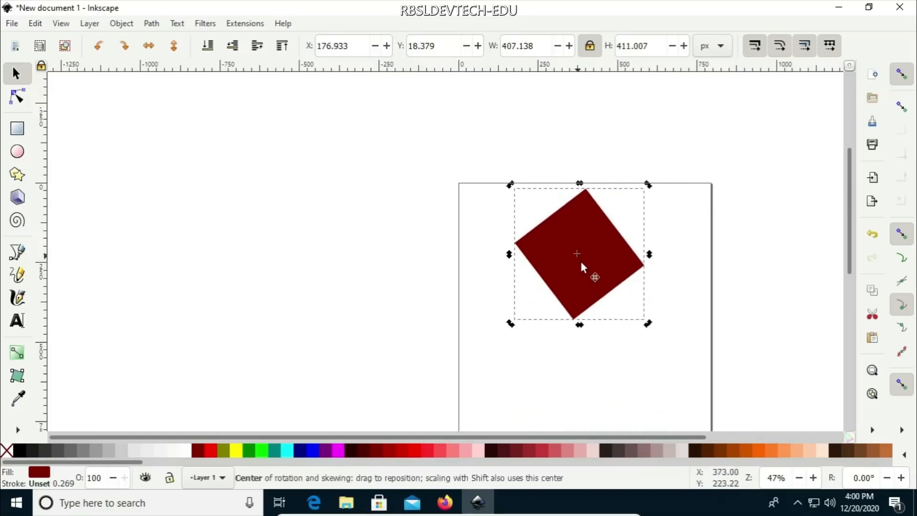
Step: Rotate the tilted rectangle about its centre until its sides are aligned with the page edges
{"action": "left_click", "coordinate": [592, 229]}
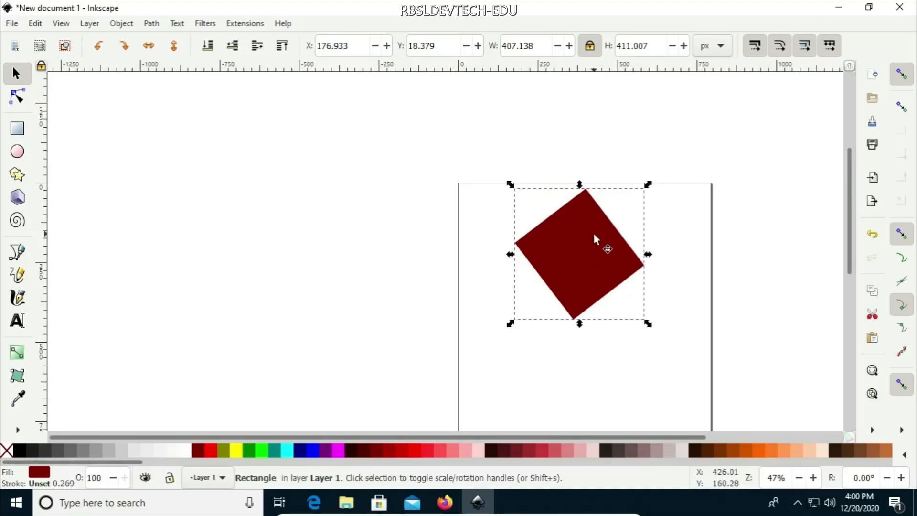
{"action": "left_click", "coordinate": [586, 205]}
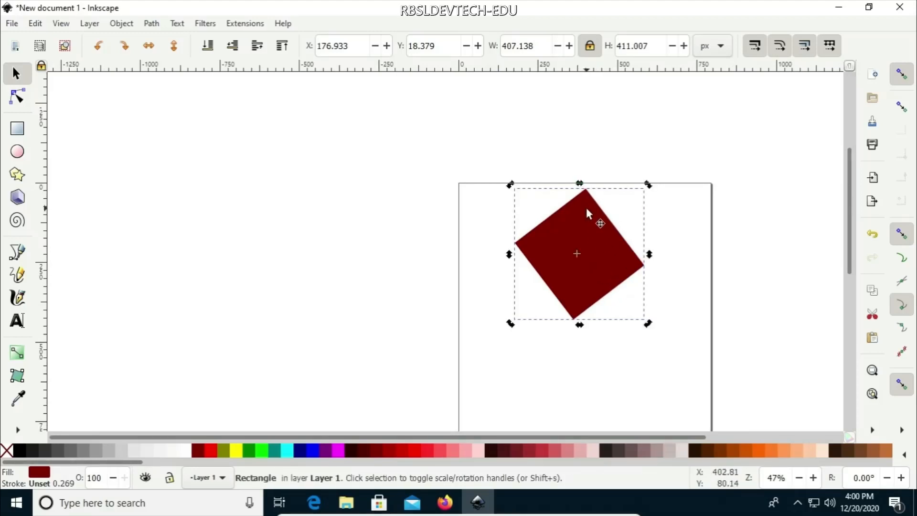
{"action": "left_click_drag", "start_coordinate": [510, 187], "coordinate": [486, 262]}
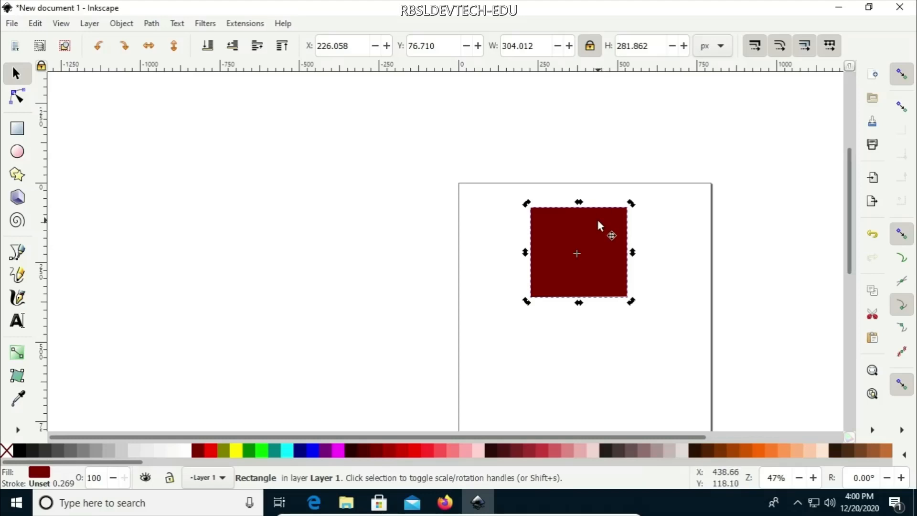
Step: Switch the units for the rectangle's position and size to inches
{"action": "double_click", "coordinate": [510, 42]}
{"action": "left_click", "coordinate": [705, 51]}
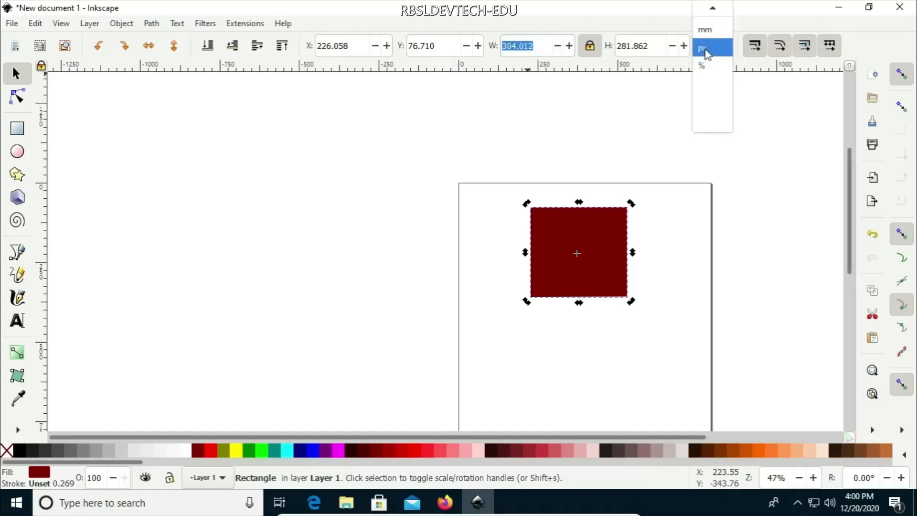
{"action": "scroll", "coordinate": [706, 54], "scroll_direction": "up", "scroll_amount": 4}
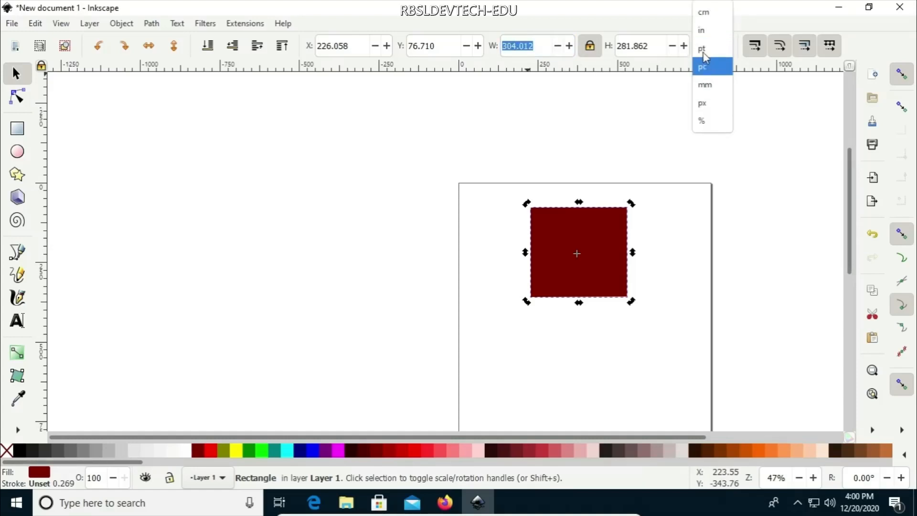
{"action": "left_click", "coordinate": [704, 37]}
Step: With proportions locked, set the rectangle's width to 2 in, set its height to 2 in and deselect it
{"action": "double_click", "coordinate": [517, 51]}
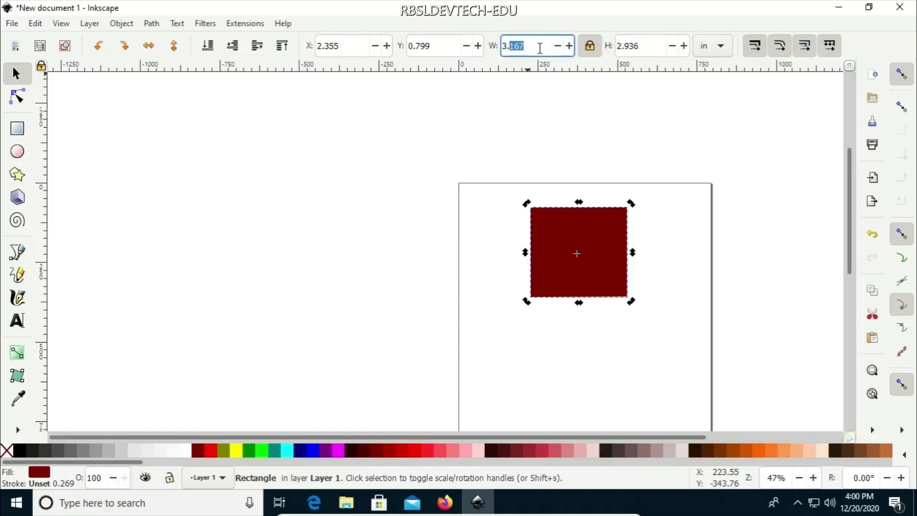
{"action": "triple_click", "coordinate": [540, 48]}
{"action": "type", "text": "2"}
{"action": "double_click", "coordinate": [638, 46]}
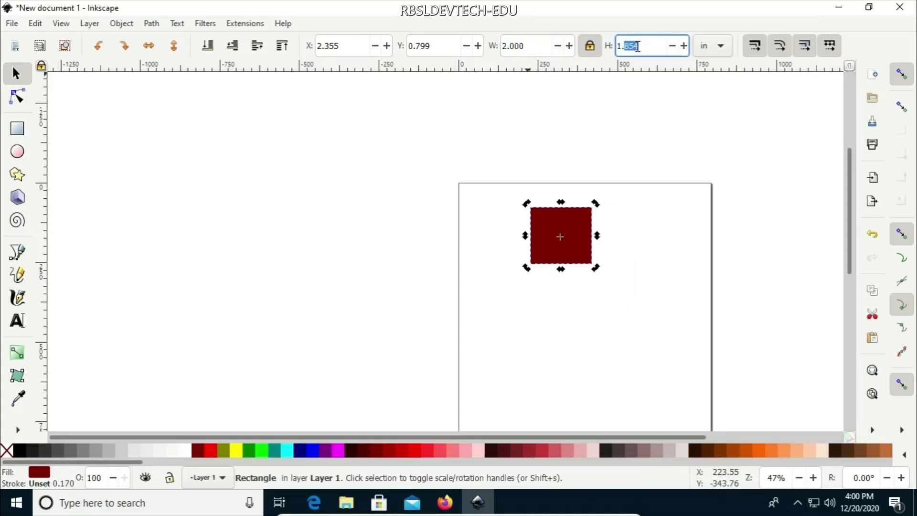
{"action": "type", "text": "2"}
{"action": "left_click", "coordinate": [654, 128]}
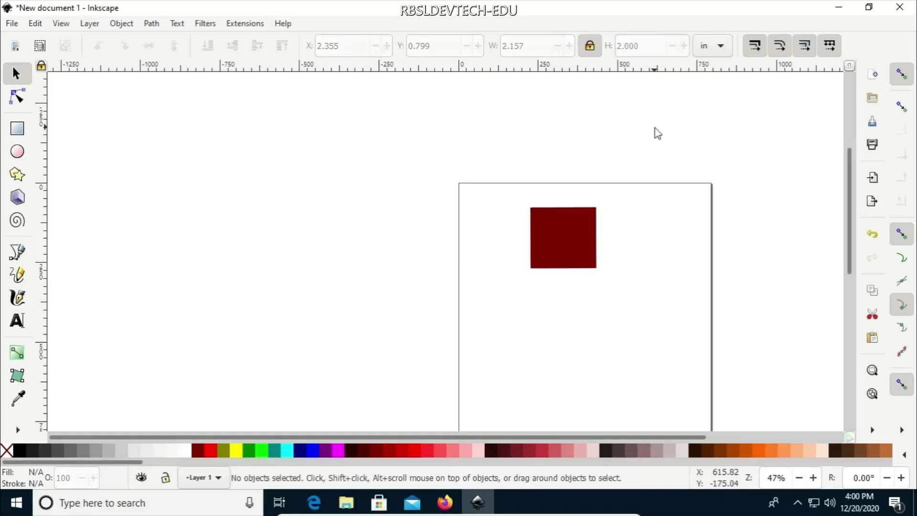
Step: Unlock the width-height proportions, set the rectangle's width to 2 in and lock the proportions again
{"action": "left_click", "coordinate": [590, 45]}
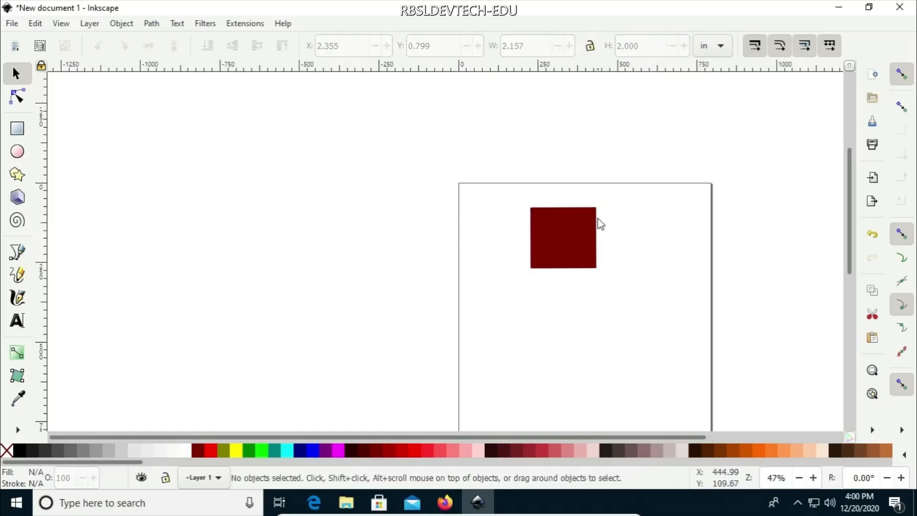
{"action": "left_click", "coordinate": [585, 239]}
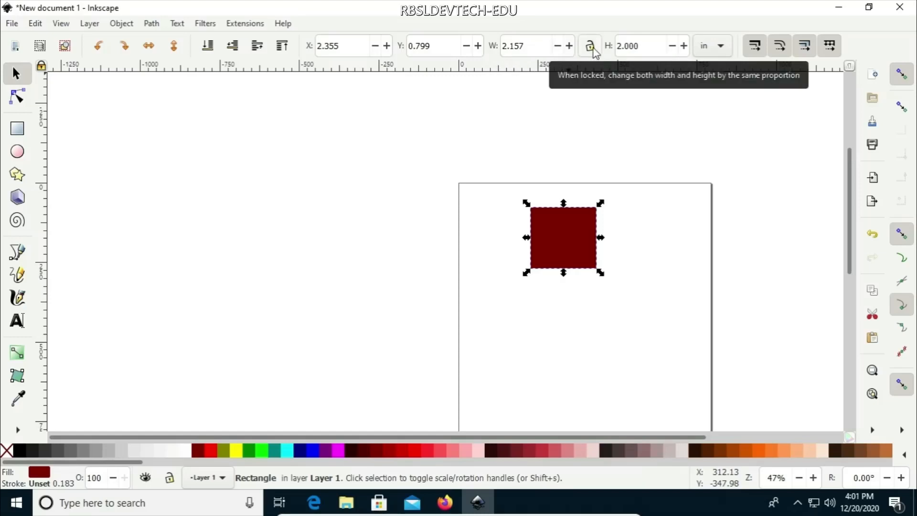
{"action": "left_click", "coordinate": [519, 46]}
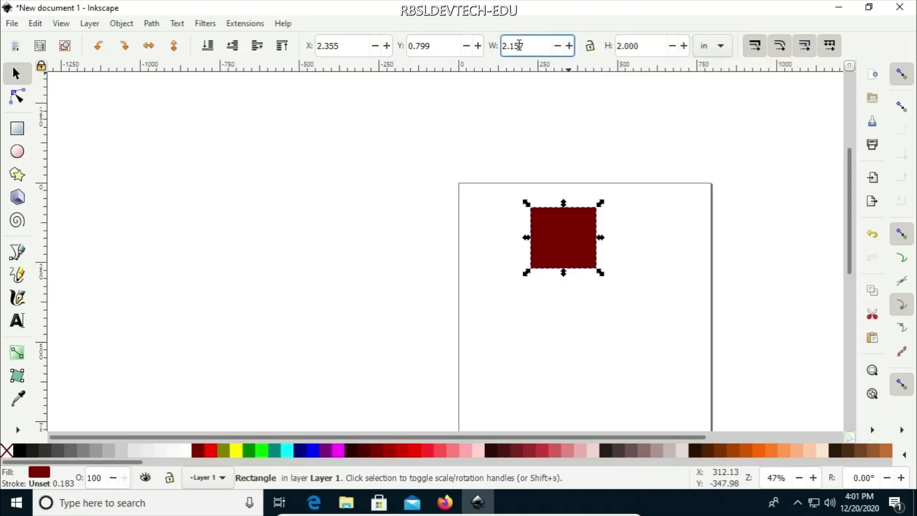
{"action": "type", "text": "2"}
{"action": "key", "text": "Return"}
{"action": "left_click", "coordinate": [548, 103]}
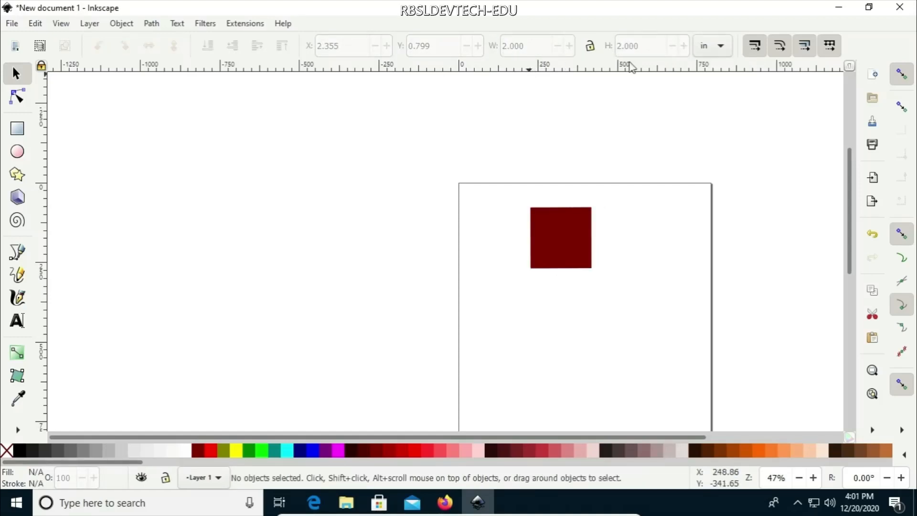
{"action": "left_click", "coordinate": [566, 224]}
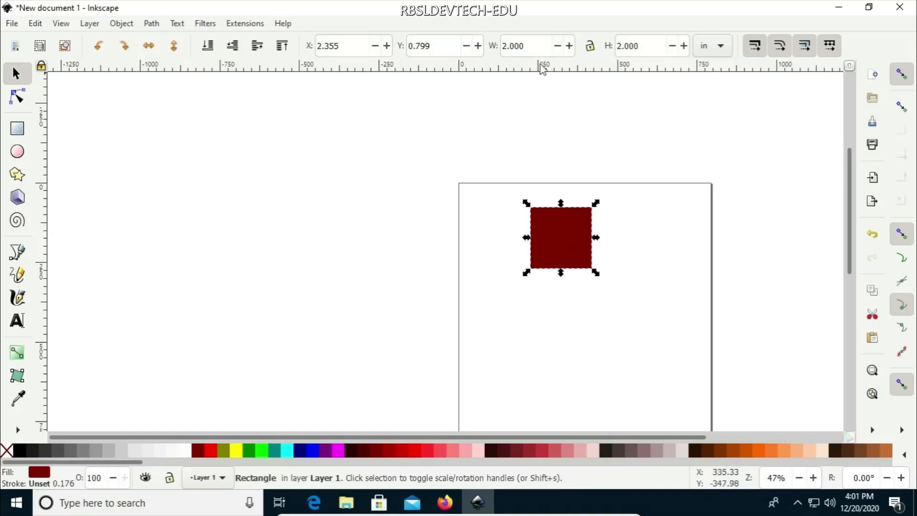
{"action": "left_click", "coordinate": [590, 46]}
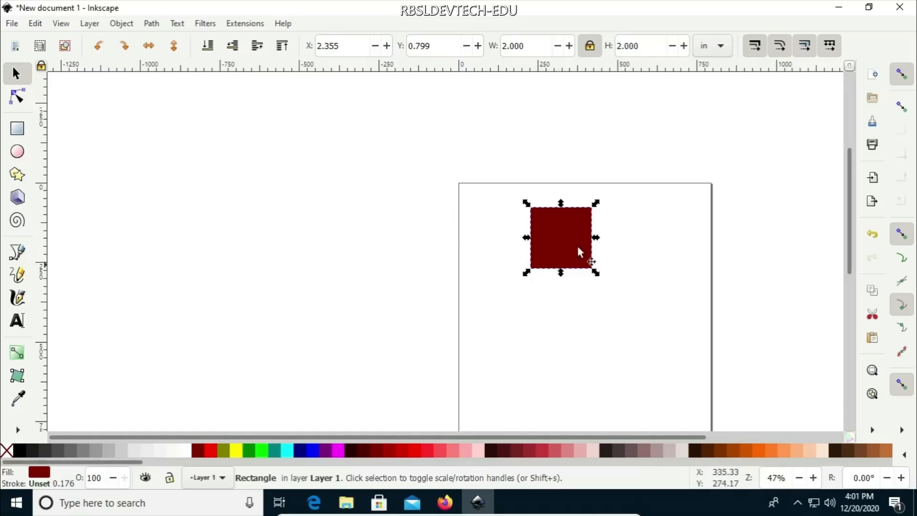
{"action": "left_click", "coordinate": [90, 24]}
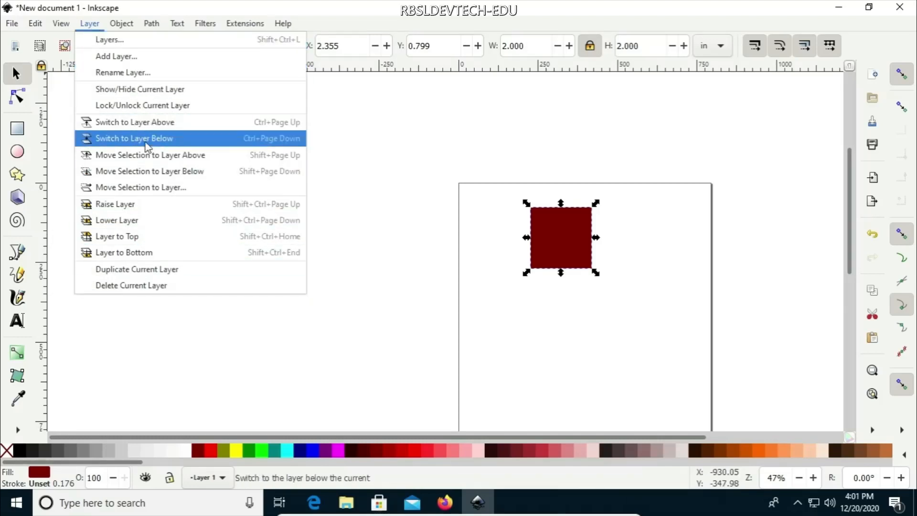
{"action": "left_click", "coordinate": [389, 141]}
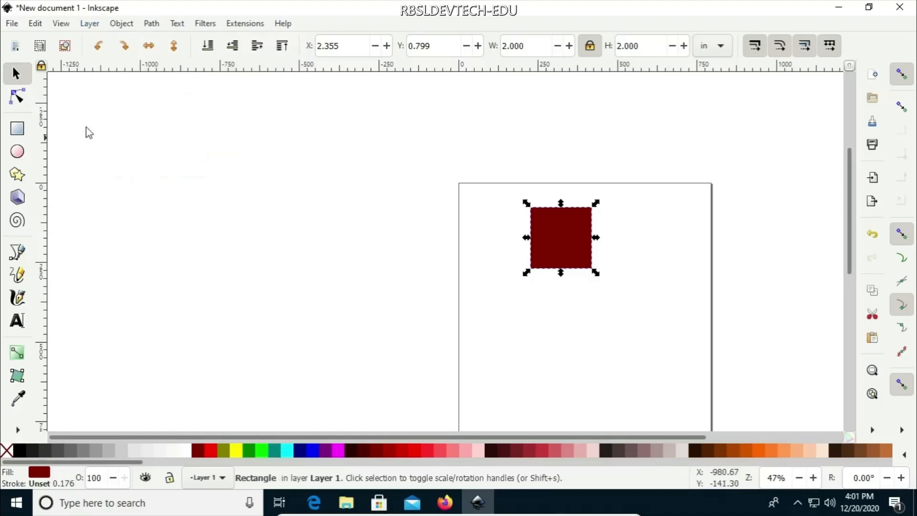
Step: Recolour the square bright green and draw a dark brown rectangle about 323 by 211 px below it
{"action": "left_click", "coordinate": [19, 131]}
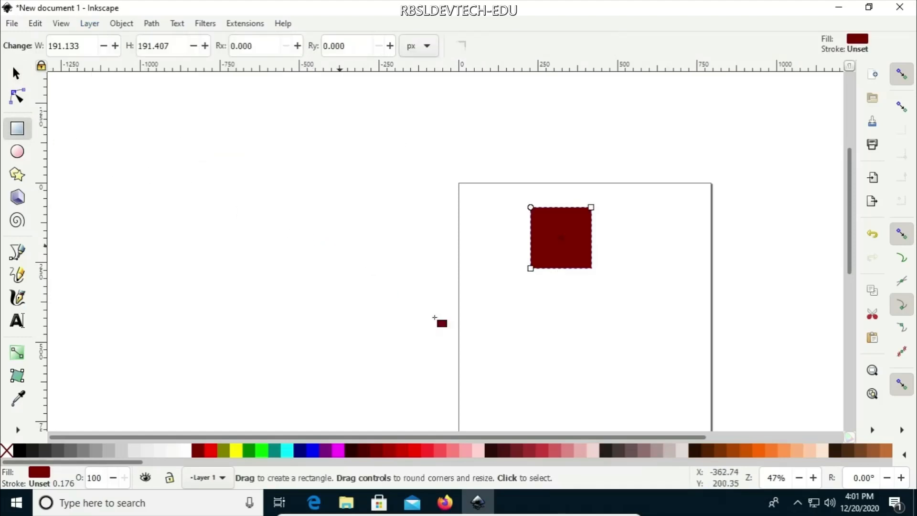
{"action": "left_click", "coordinate": [262, 450]}
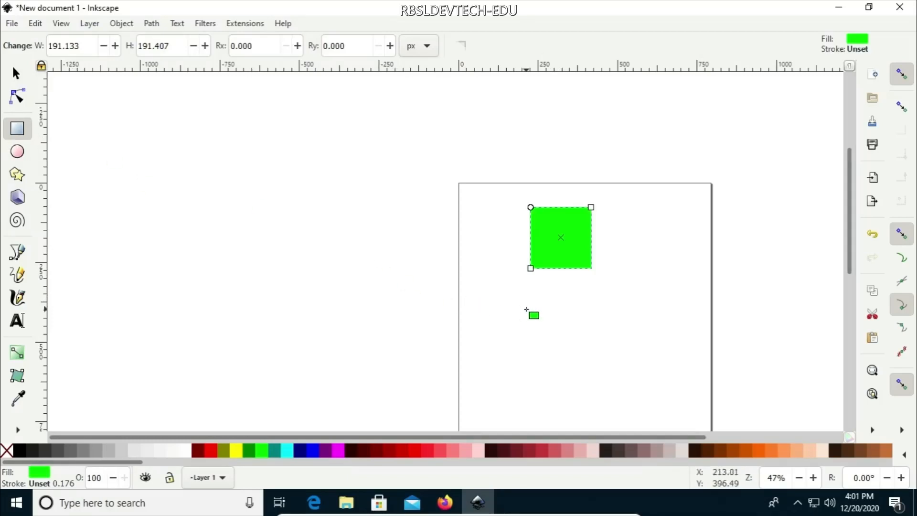
{"action": "left_click_drag", "start_coordinate": [526, 308], "coordinate": [629, 376]}
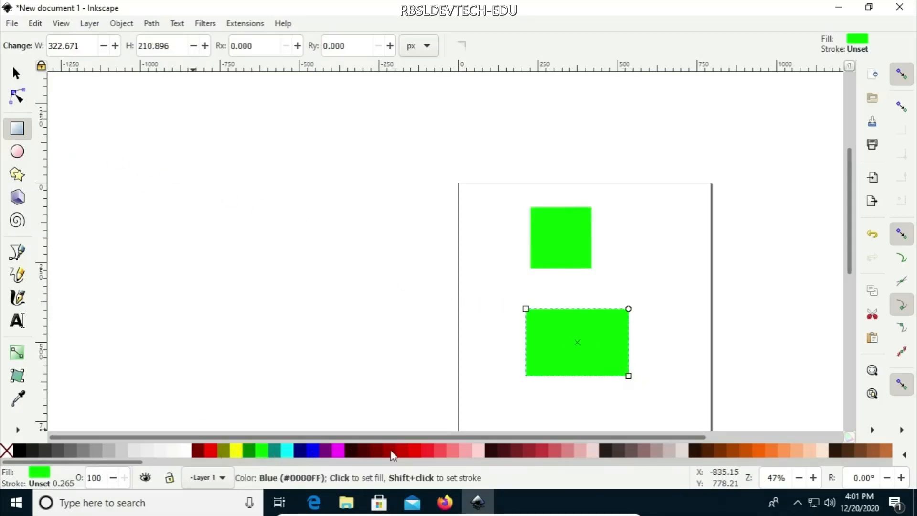
{"action": "left_click", "coordinate": [716, 453]}
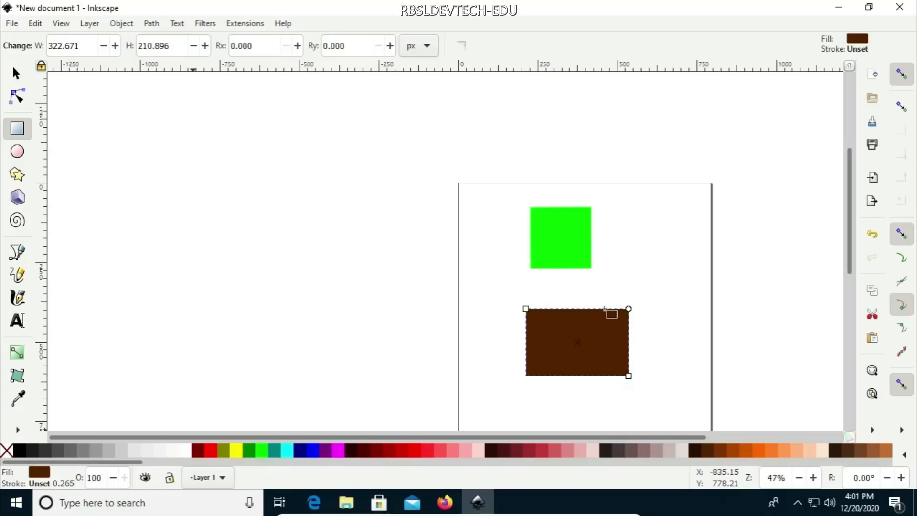
Step: Move the dark brown rectangle up so that it partly overlaps the green square
{"action": "left_click", "coordinate": [16, 73]}
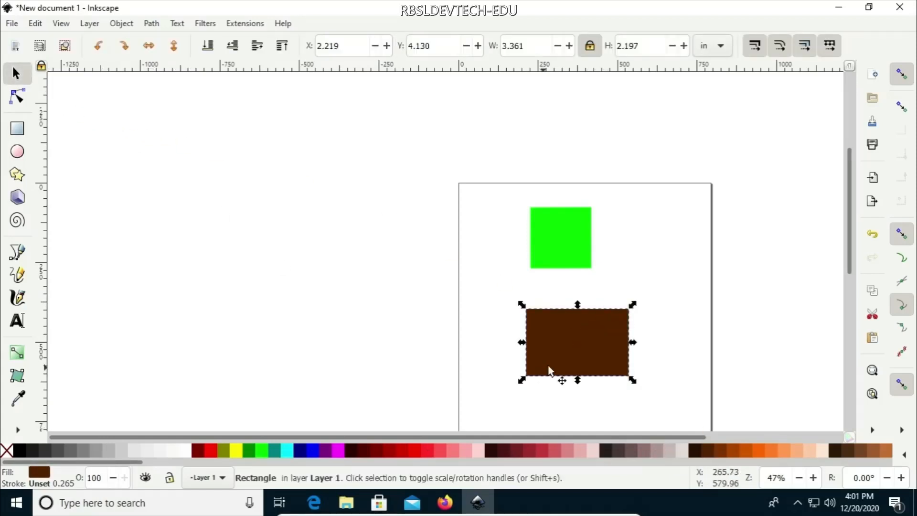
{"action": "left_click_drag", "start_coordinate": [553, 345], "coordinate": [560, 299]}
{"action": "left_click_drag", "start_coordinate": [569, 277], "coordinate": [570, 266]}
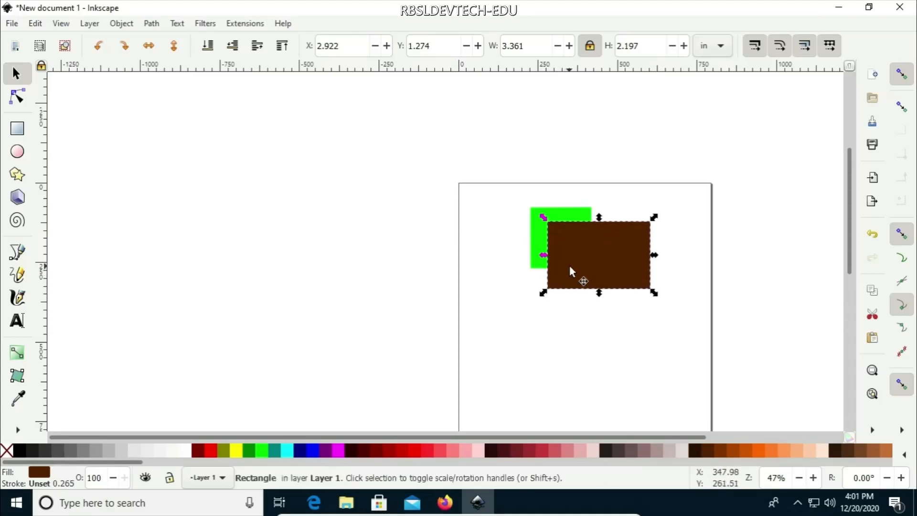
Step: Draw a rectangle about 2.8 by 1.6 in below the brown one, and fill the small 99 by 53 px rectangle at its corner dark grey-brown
{"action": "left_click", "coordinate": [17, 128]}
{"action": "left_click_drag", "start_coordinate": [503, 323], "coordinate": [589, 371]}
{"action": "left_click", "coordinate": [621, 450]}
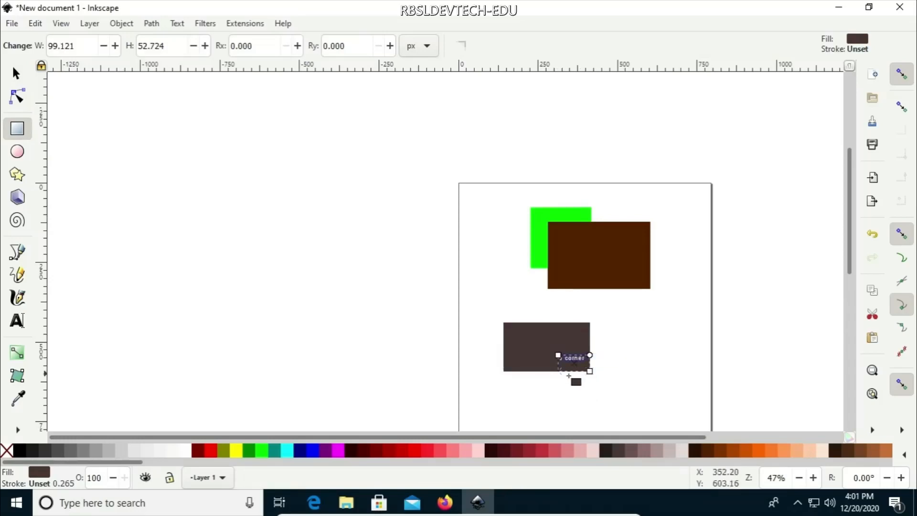
Step: Move the larger grey-brown rectangle up against the lower edge of the dark brown rectangle
{"action": "left_click", "coordinate": [17, 74]}
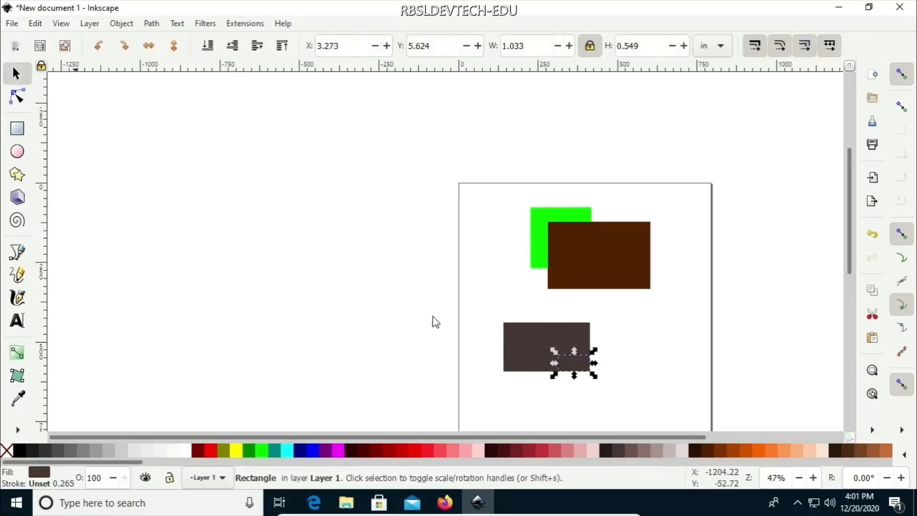
{"action": "left_click", "coordinate": [536, 351]}
{"action": "left_click_drag", "start_coordinate": [536, 351], "coordinate": [618, 315]}
Step: Enlarge the small rectangle to about 2.57 by 1.37 in, place it over the grey-brown rectangle's lower corner and fill it blue
{"action": "left_click_drag", "start_coordinate": [583, 363], "coordinate": [664, 430]}
{"action": "left_click_drag", "start_coordinate": [622, 390], "coordinate": [660, 334]}
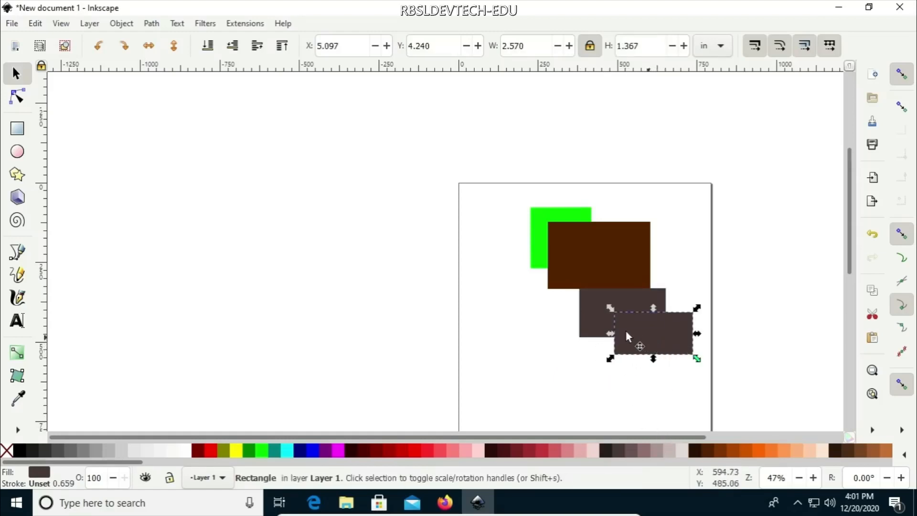
{"action": "left_click", "coordinate": [312, 451]}
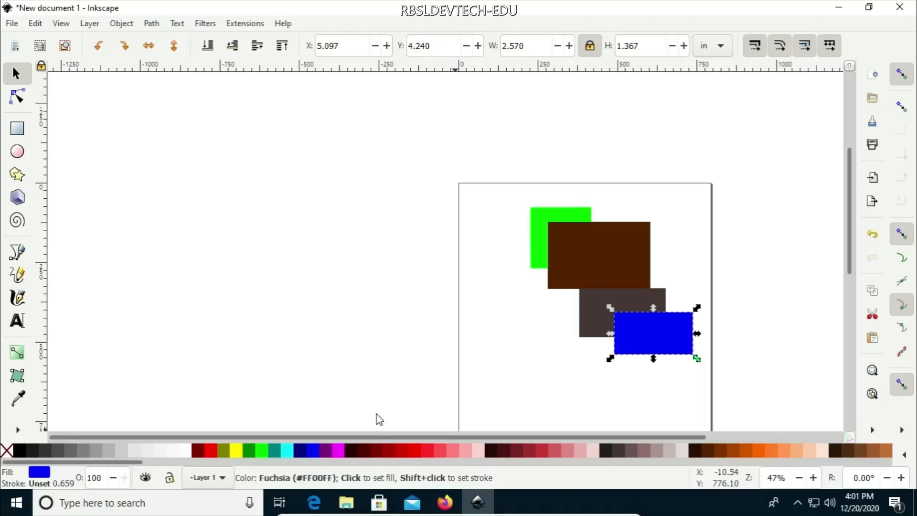
Step: Move the grey-brown rectangle to overlap the dark brown one, and the blue rectangle to overlap the grey-brown one
{"action": "left_click", "coordinate": [593, 321]}
{"action": "left_click_drag", "start_coordinate": [591, 312], "coordinate": [585, 281]}
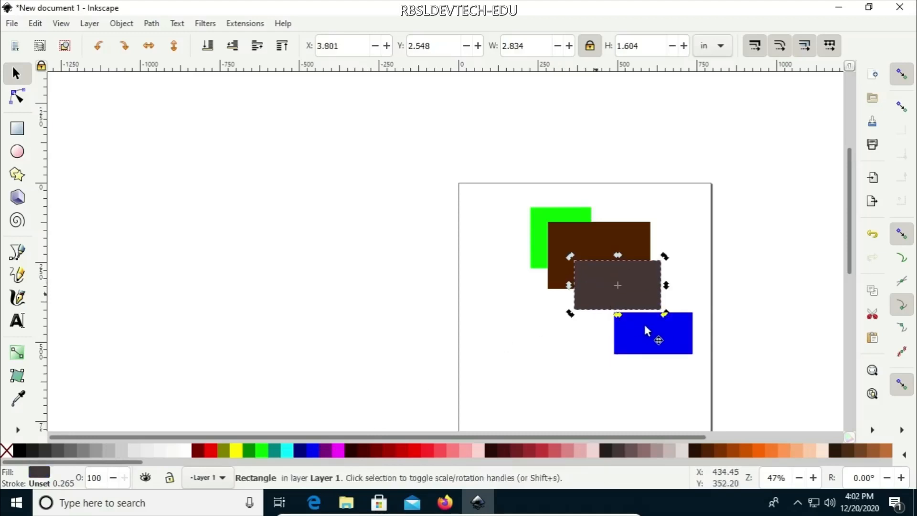
{"action": "left_click_drag", "start_coordinate": [646, 321], "coordinate": [644, 289]}
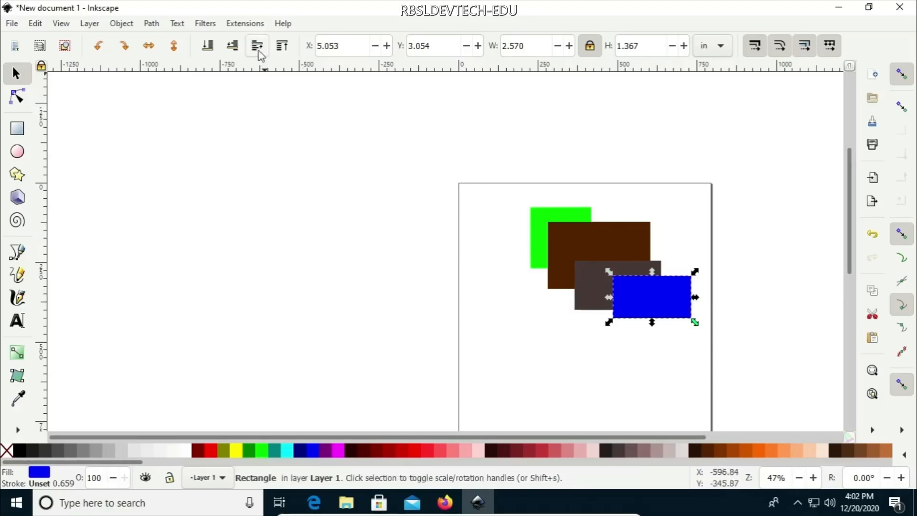
Step: Lower the blue rectangle one level so it sits behind the grey-brown rectangle
{"action": "left_click", "coordinate": [232, 46]}
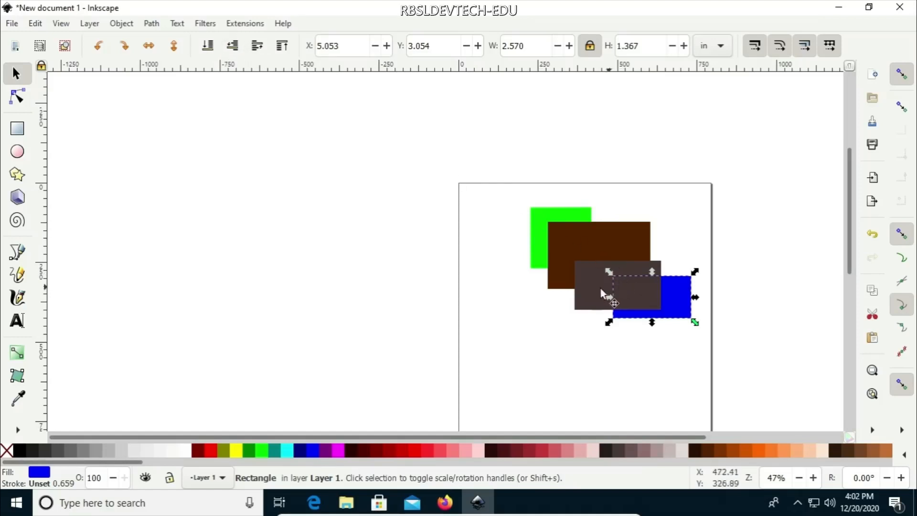
{"action": "left_click", "coordinate": [670, 299]}
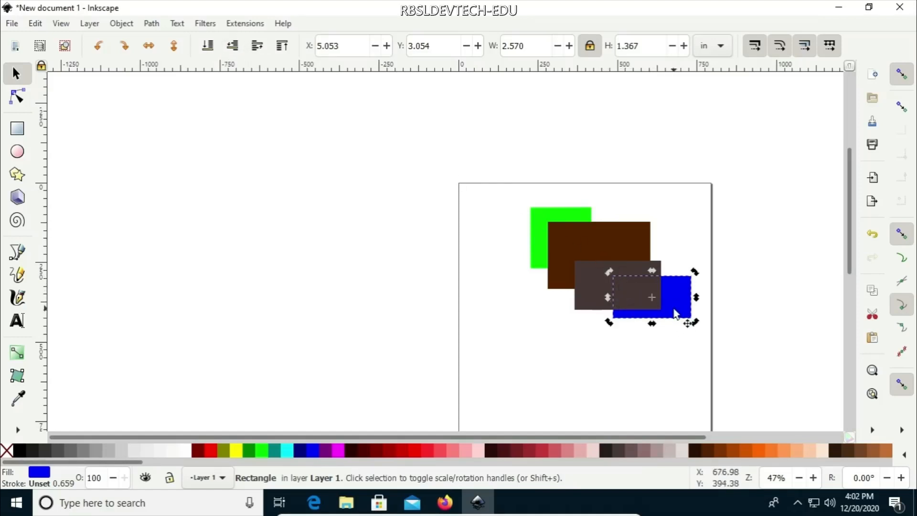
Step: Enlarge the grey-brown rectangle and the blue one, the latter to about 3.54 by 1.88 in, and rearrange them to overlap the brown one
{"action": "left_click", "coordinate": [614, 275]}
{"action": "left_click_drag", "start_coordinate": [605, 269], "coordinate": [546, 236]}
{"action": "key", "text": "r"}
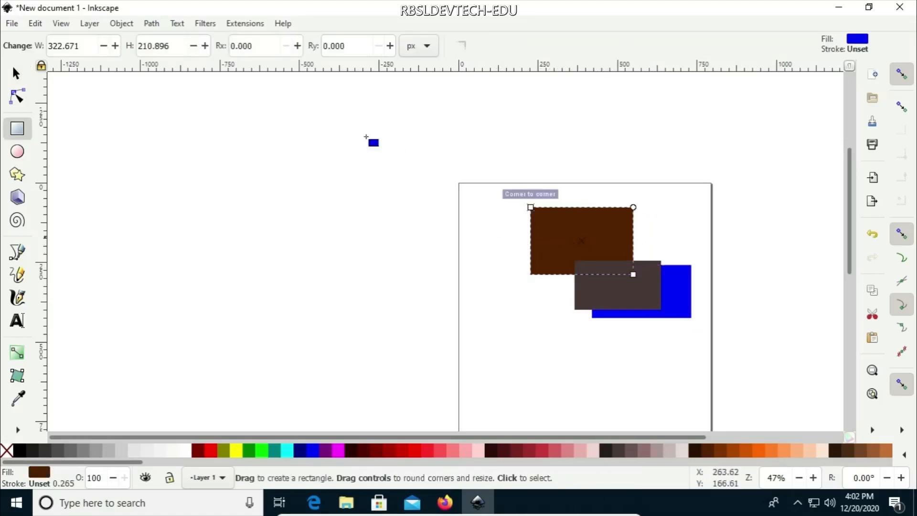
{"action": "key", "text": "s"}
{"action": "mouse_move", "coordinate": [556, 244]}
{"action": "left_mouse_down"}
{"action": "mouse_move", "coordinate": [572, 257]}
{"action": "mouse_move", "coordinate": [566, 251]}
{"action": "left_mouse_up"}
{"action": "mouse_move", "coordinate": [592, 295]}
{"action": "left_mouse_down"}
{"action": "mouse_move", "coordinate": [574, 266]}
{"action": "mouse_move", "coordinate": [588, 293]}
{"action": "left_mouse_up"}
{"action": "left_click_drag", "start_coordinate": [651, 304], "coordinate": [616, 300]}
{"action": "left_click", "coordinate": [690, 307]}
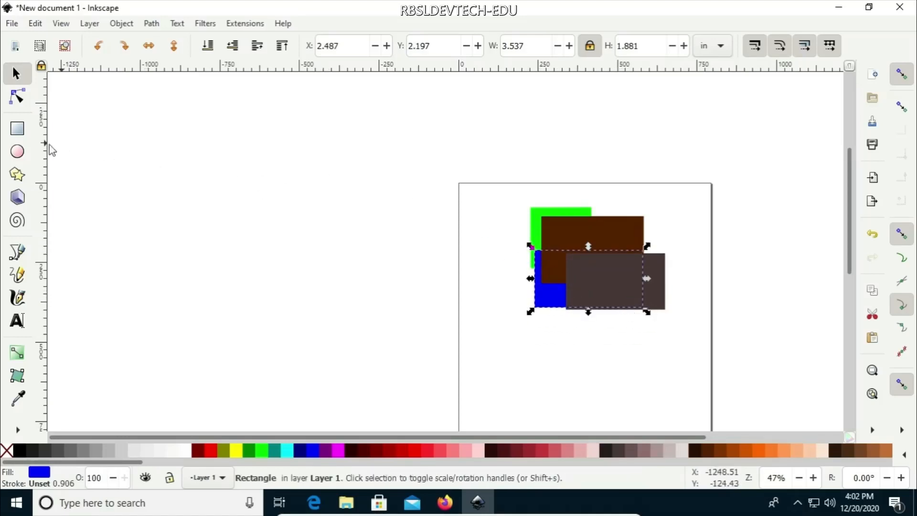
Step: Lower the blue rectangle behind the green one, and raise it one level at a time to the front of the stack
{"action": "left_click", "coordinate": [239, 49]}
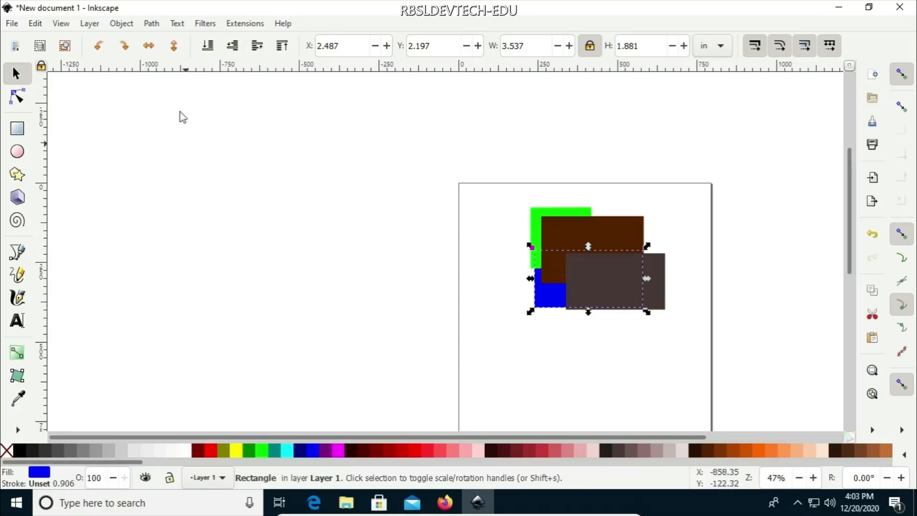
{"action": "left_click", "coordinate": [258, 46]}
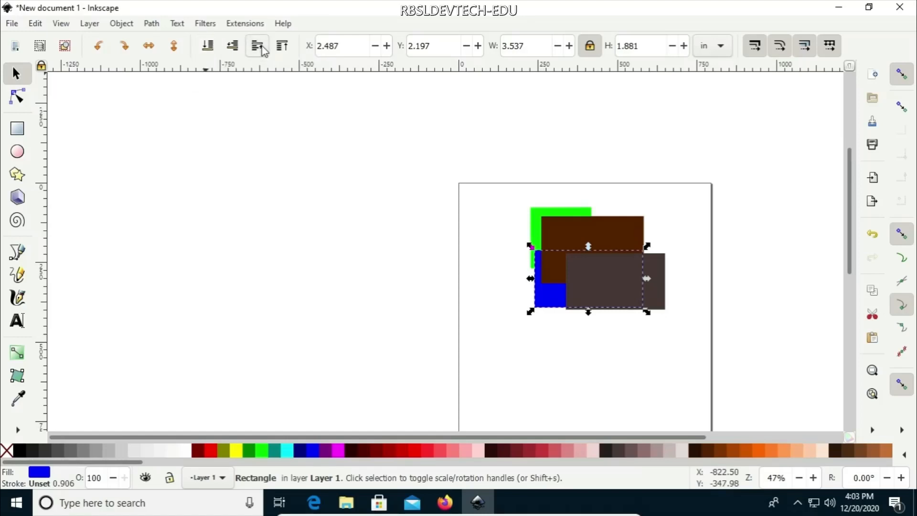
{"action": "left_click", "coordinate": [258, 46]}
{"action": "left_click", "coordinate": [261, 48]}
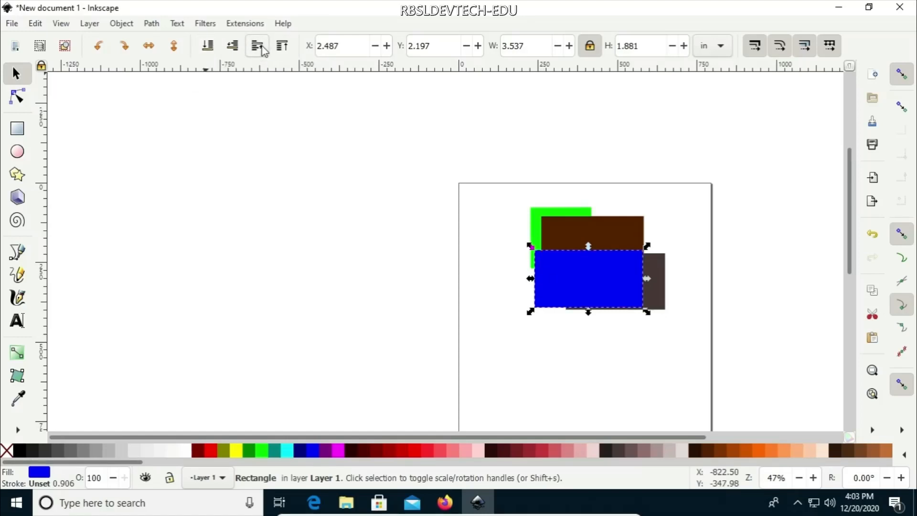
Step: Lower the blue rectangle one level at a time until it is behind the green rectangle
{"action": "left_click", "coordinate": [234, 49]}
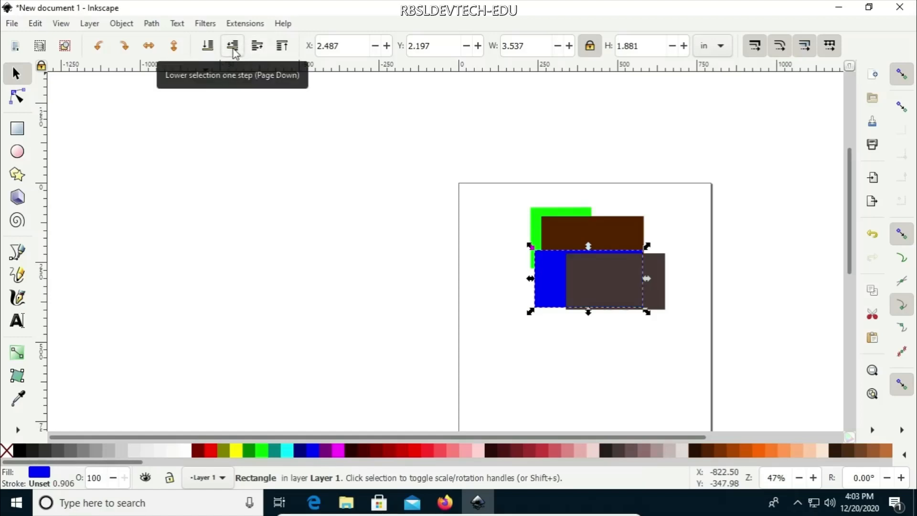
{"action": "left_click", "coordinate": [233, 48]}
{"action": "left_click", "coordinate": [233, 48]}
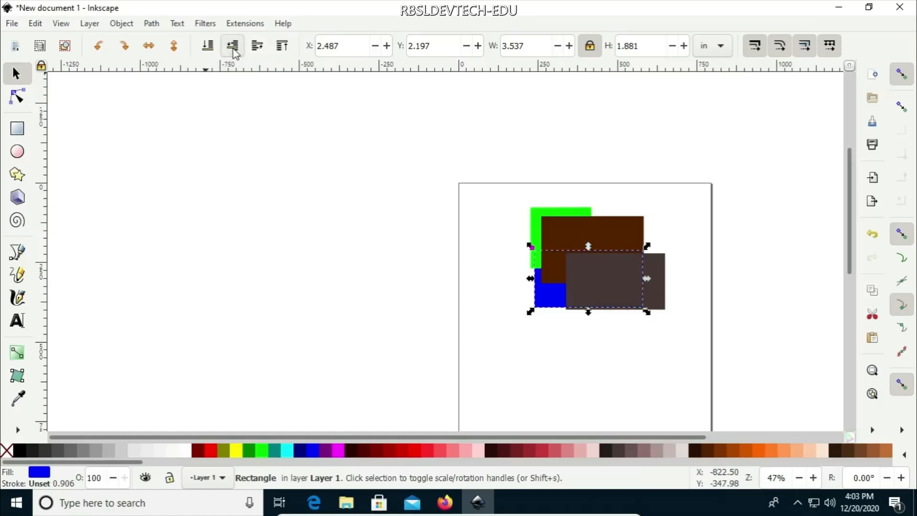
Step: Raise the blue rectangle straight to the top of the stack, and lower it straight to the bottom
{"action": "left_click", "coordinate": [282, 46]}
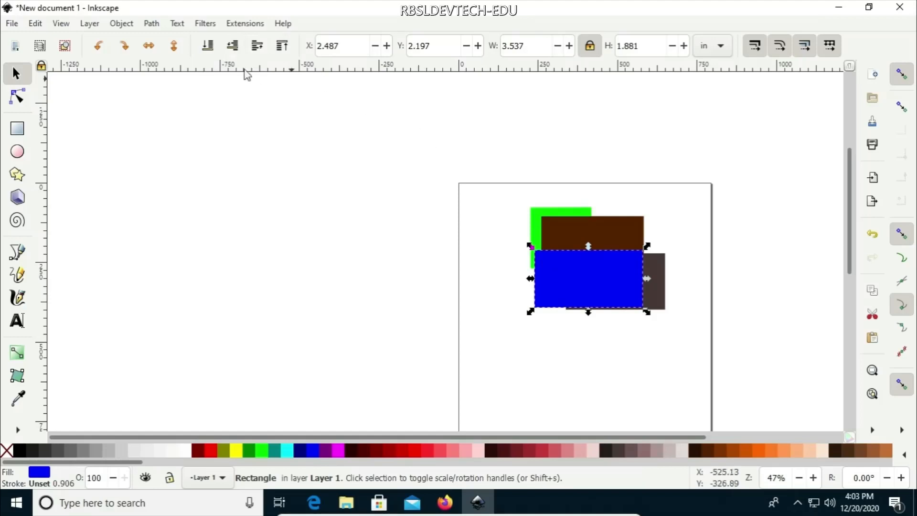
{"action": "left_click", "coordinate": [208, 48]}
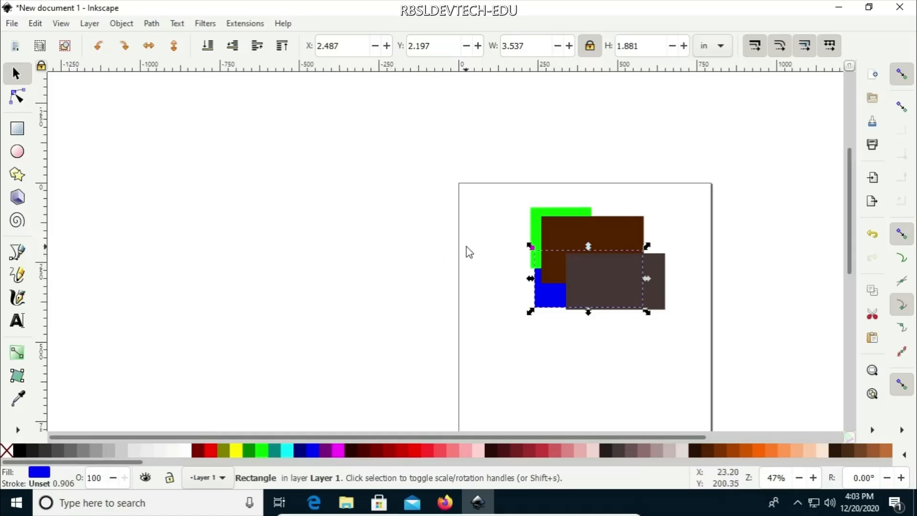
{"action": "scroll", "coordinate": [466, 252], "scroll_direction": "down", "scroll_amount": 3}
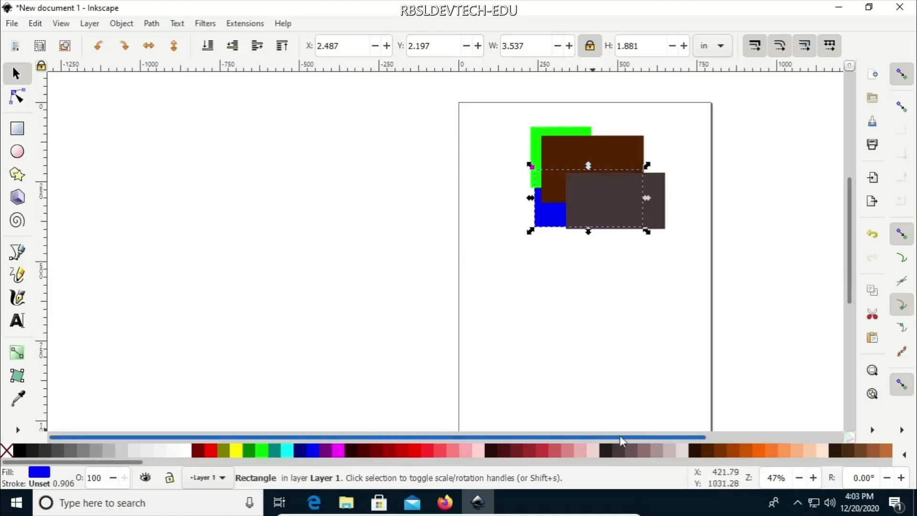
{"action": "left_click_drag", "start_coordinate": [623, 439], "coordinate": [714, 439]}
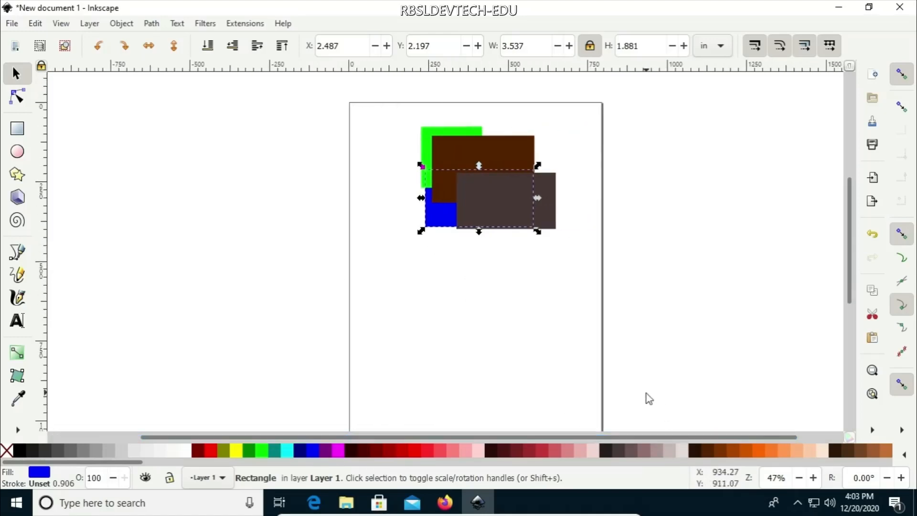